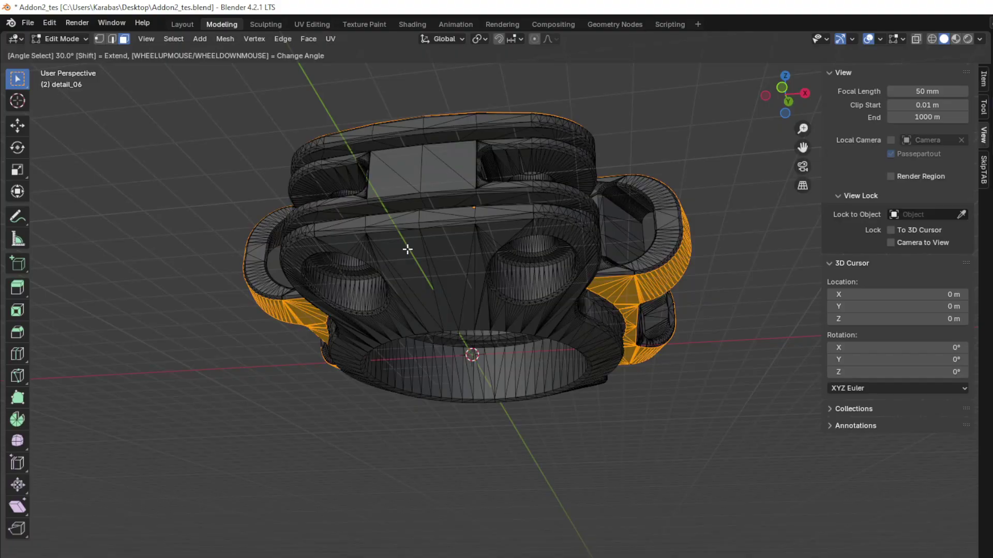
Orbit the detail_06 mesh to view it from above.
{"action": "middle_click_drag", "start_coordinate": [407, 249], "coordinate": [616, 375]}
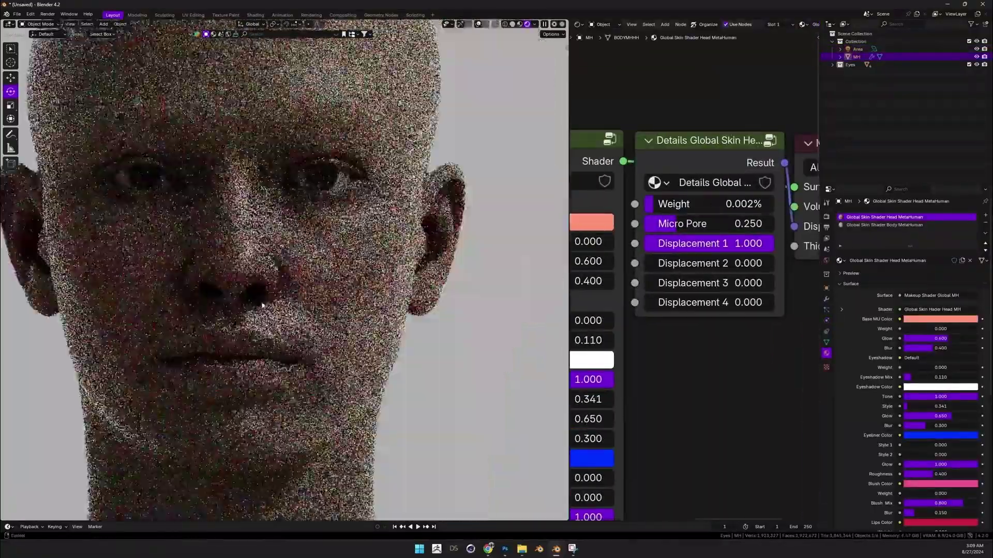
Pan to the lips and neck, then raise Skin Tone 5's Skin 5 value to 1.000.
{"action": "middle_click_drag", "start_coordinate": [378, 455], "coordinate": [379, 255], "text": "shift"}
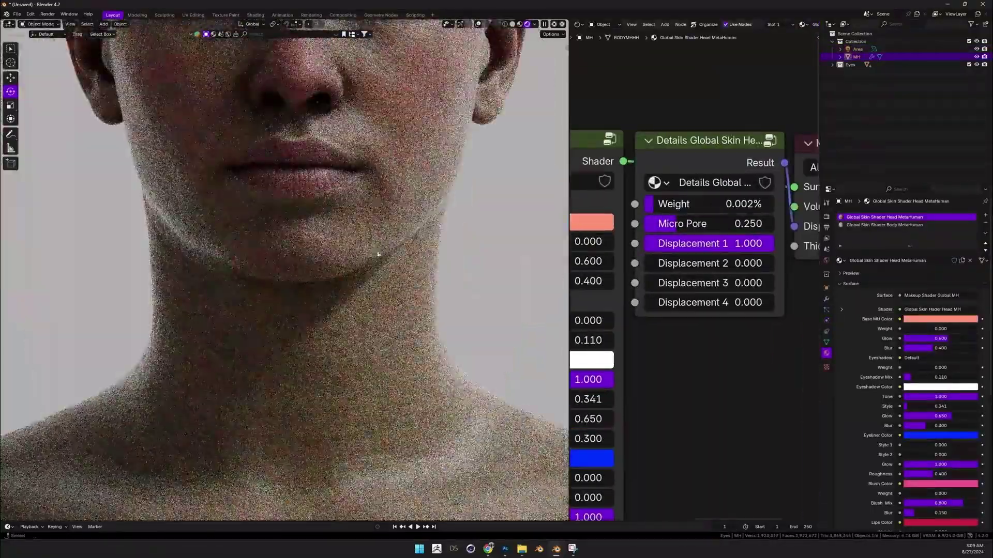
{"action": "key", "text": "n"}
{"action": "scroll", "coordinate": [340, 277], "scroll_direction": "up", "scroll_amount": 8}
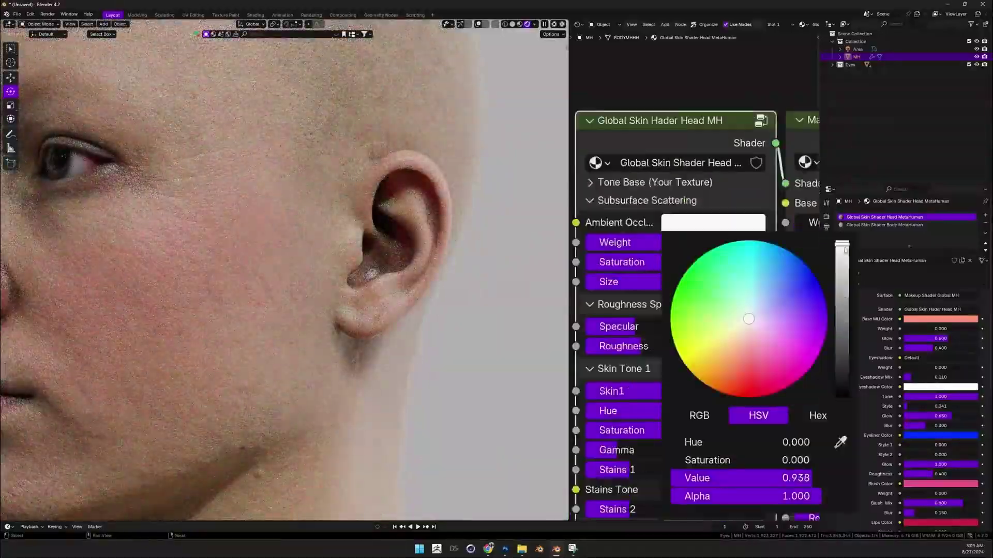
{"action": "scroll", "coordinate": [328, 262], "scroll_direction": "up", "scroll_amount": 2}
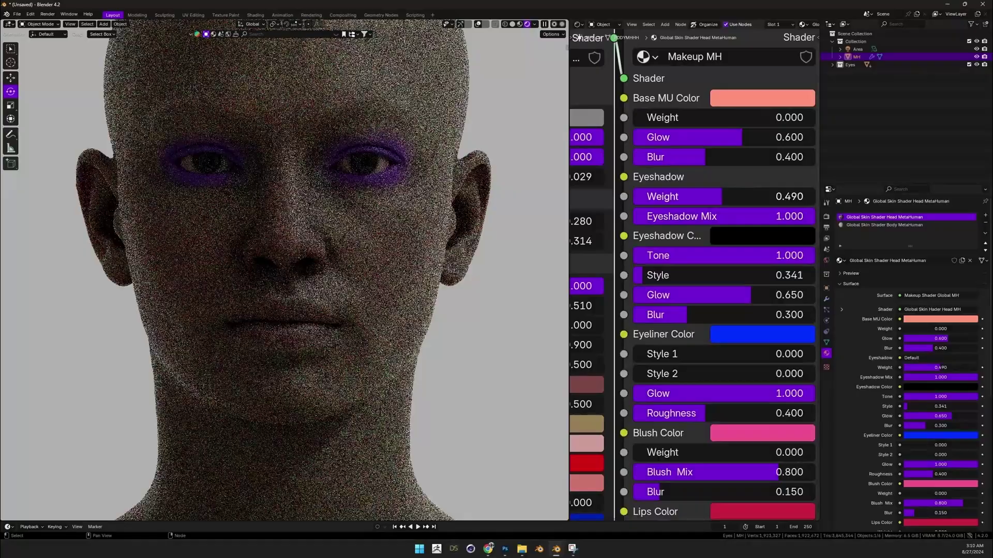
{"action": "scroll", "coordinate": [649, 236], "scroll_direction": "down", "scroll_amount": 10, "text": "shift"}
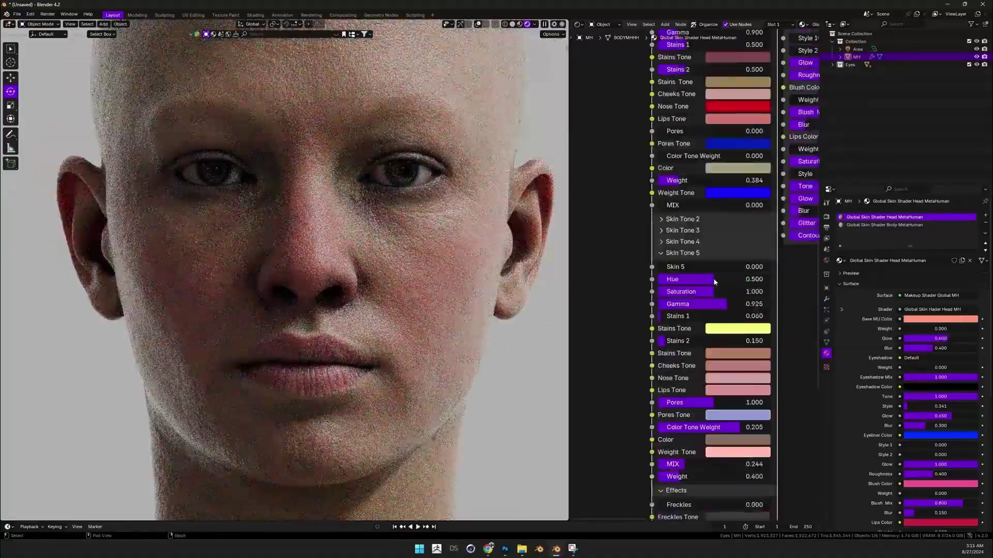
{"action": "left_click_drag", "start_coordinate": [687, 267], "coordinate": [771, 267]}
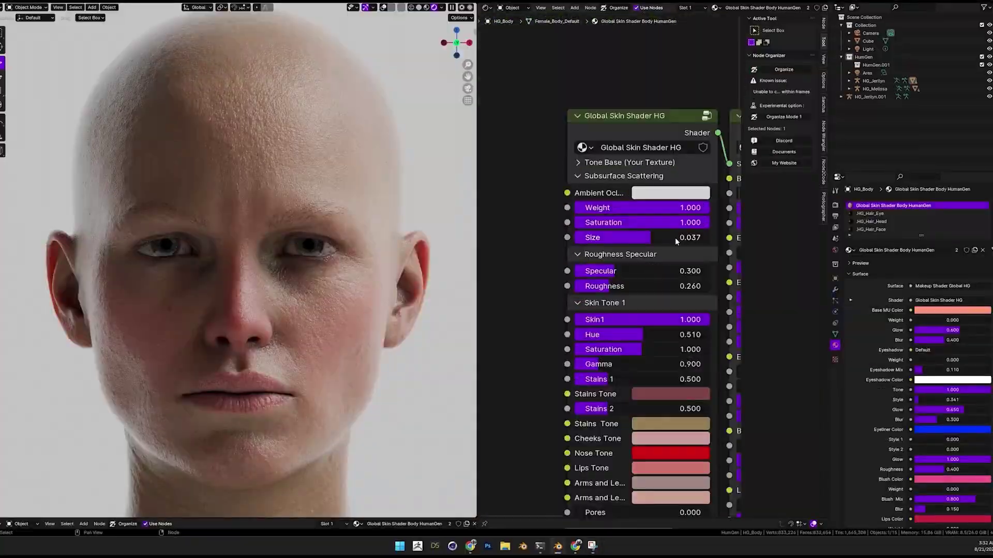
Tweak the subsurface scattering Size and try a new Nose Tone colour.
{"action": "mouse_move", "coordinate": [636, 161]}
{"action": "left_mouse_down"}
{"action": "mouse_move", "coordinate": [621, 161]}
{"action": "mouse_move", "coordinate": [644, 161]}
{"action": "left_mouse_up"}
{"action": "scroll", "coordinate": [616, 306], "scroll_direction": "down", "scroll_amount": 5, "text": "shift"}
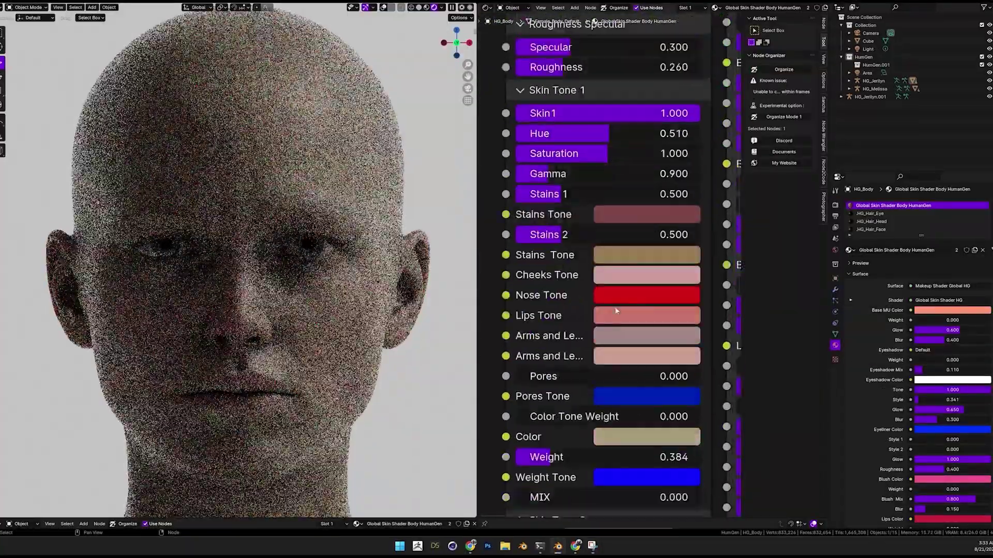
{"action": "left_click", "coordinate": [634, 276]}
{"action": "left_click", "coordinate": [635, 276]}
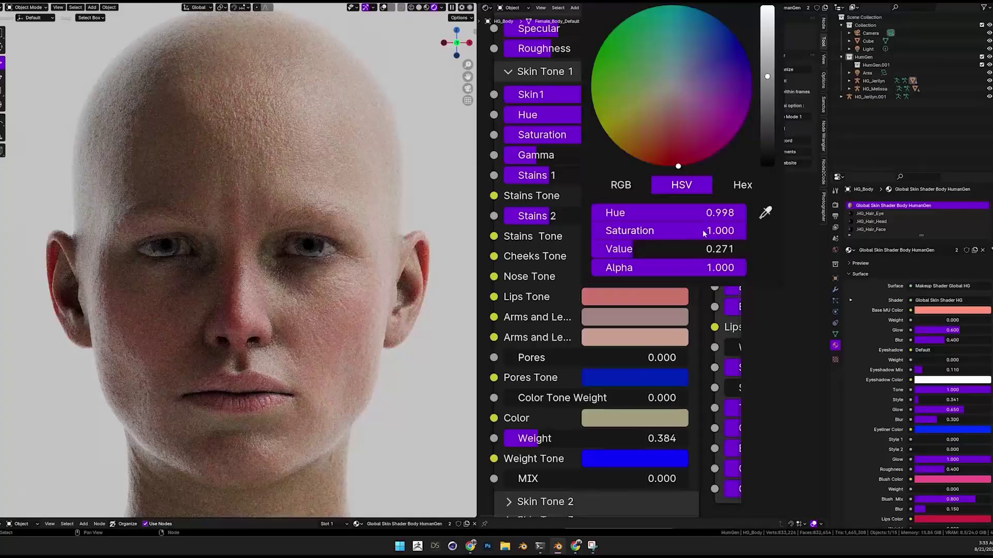
{"action": "scroll", "coordinate": [620, 310], "scroll_direction": "down", "scroll_amount": 2}
Set the skin Roughness to 0.236 and Specular to 0.305.
{"action": "scroll", "coordinate": [620, 310], "scroll_direction": "down", "scroll_amount": 4, "text": "shift"}
Expand Skin Tone 5 and raise Skin 5 to full strength.
{"action": "left_click", "coordinate": [567, 294]}
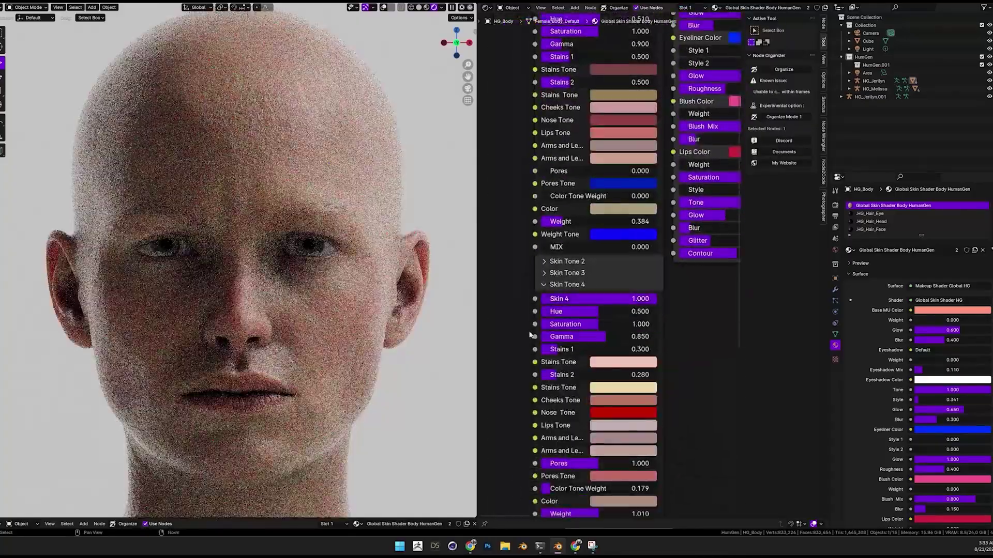
{"action": "left_click", "coordinate": [568, 284]}
{"action": "left_click", "coordinate": [567, 295]}
{"action": "left_click_drag", "start_coordinate": [594, 310], "coordinate": [658, 311]}
{"action": "scroll", "coordinate": [594, 207], "scroll_direction": "up", "scroll_amount": 5, "text": "shift"}
{"action": "scroll", "coordinate": [595, 207], "scroll_direction": "up", "scroll_amount": 2}
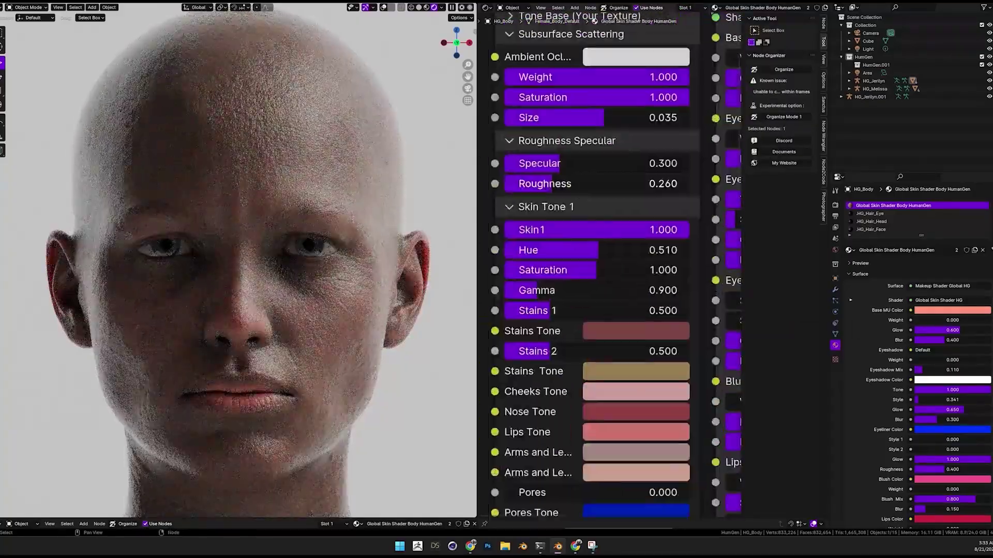
{"action": "left_click_drag", "start_coordinate": [556, 182], "coordinate": [541, 162]}
{"action": "scroll", "coordinate": [588, 257], "scroll_direction": "down", "scroll_amount": 5, "text": "shift"}
{"action": "scroll", "coordinate": [588, 257], "scroll_direction": "down", "scroll_amount": 3, "text": "shift"}
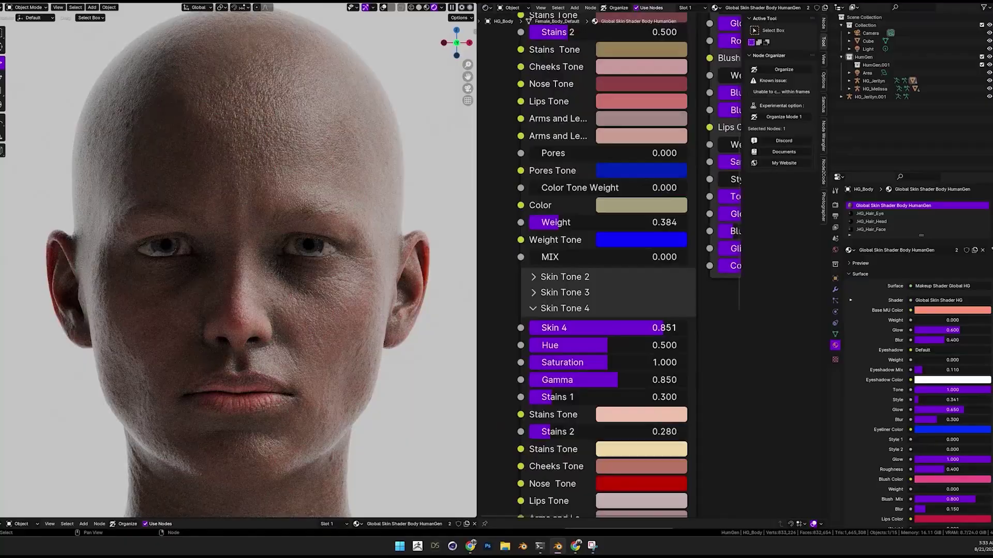
{"action": "left_click", "coordinate": [566, 323]}
{"action": "scroll", "coordinate": [588, 257], "scroll_direction": "up", "scroll_amount": 6, "text": "shift"}
{"action": "left_click_drag", "start_coordinate": [592, 205], "coordinate": [582, 188]}
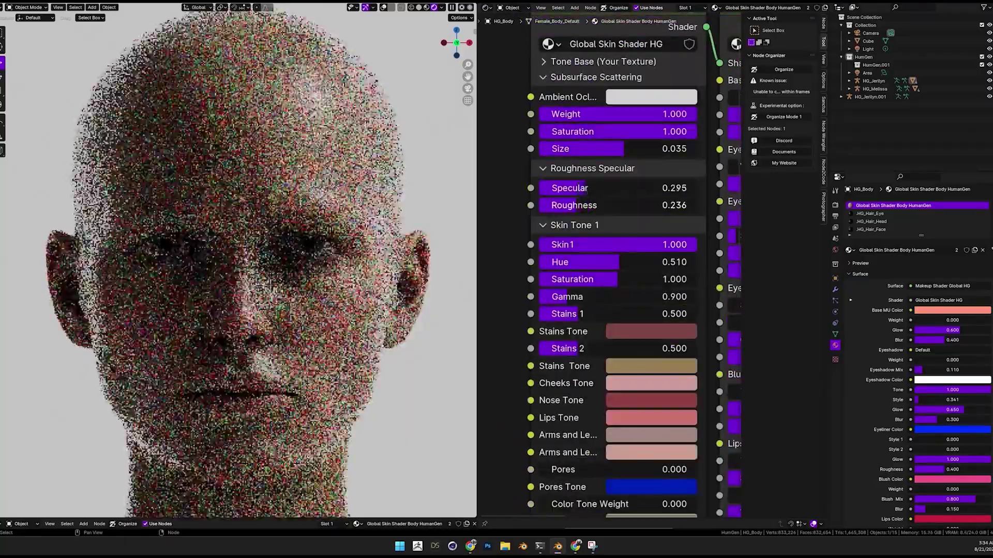
{"action": "middle_click_drag", "start_coordinate": [259, 207], "coordinate": [248, 290]}
{"action": "scroll", "coordinate": [638, 277], "scroll_direction": "right", "scroll_amount": 5, "text": "ctrl"}
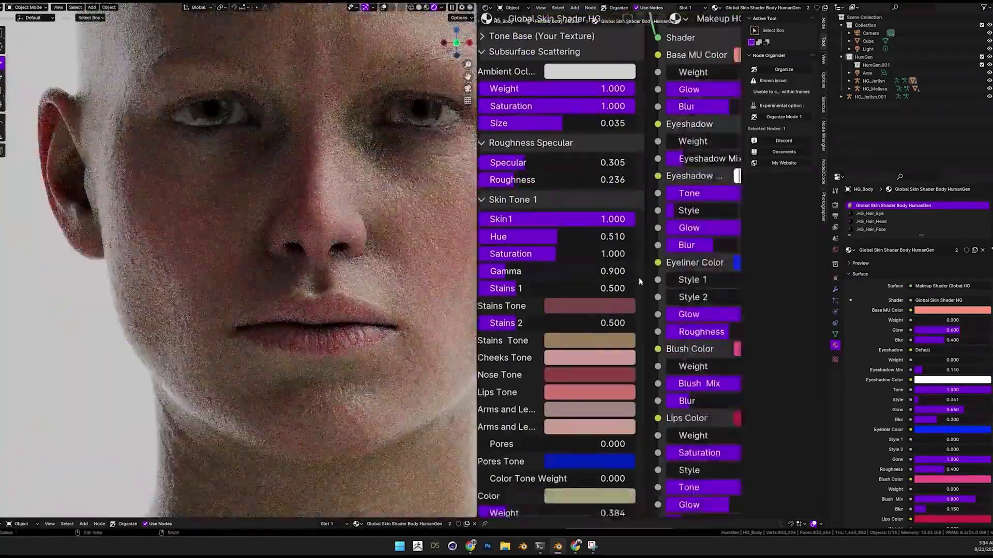
Raise the lip makeup Weight to 0.603 and make the lips light grey.
{"action": "scroll", "coordinate": [638, 277], "scroll_direction": "up", "scroll_amount": 3}
{"action": "scroll", "coordinate": [621, 233], "scroll_direction": "down", "scroll_amount": 6, "text": "shift"}
{"action": "left_click_drag", "start_coordinate": [537, 214], "coordinate": [610, 215]}
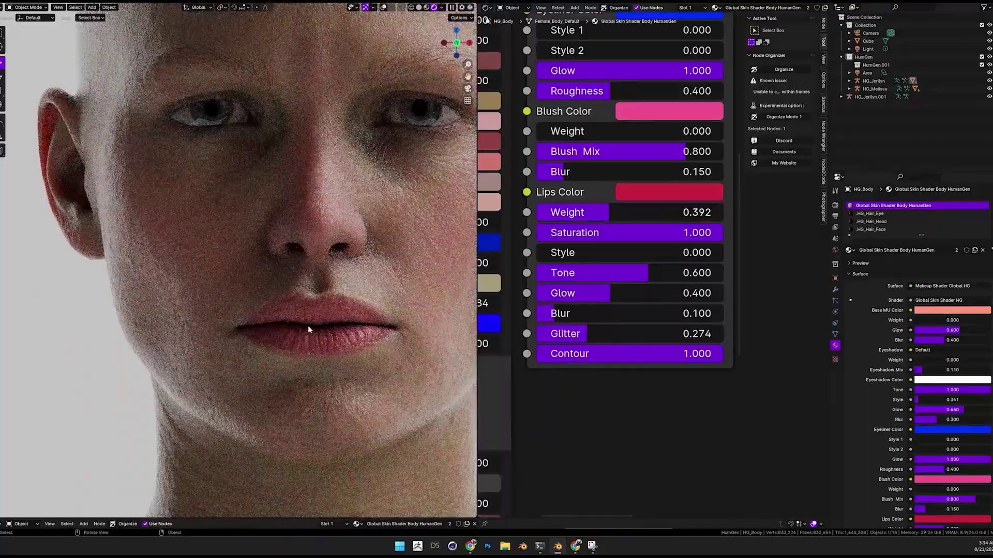
{"action": "scroll", "coordinate": [620, 233], "scroll_direction": "up", "scroll_amount": 2, "text": "shift"}
{"action": "left_click_drag", "start_coordinate": [611, 250], "coordinate": [655, 249]}
{"action": "left_click", "coordinate": [673, 229]}
{"action": "left_click", "coordinate": [720, 321]}
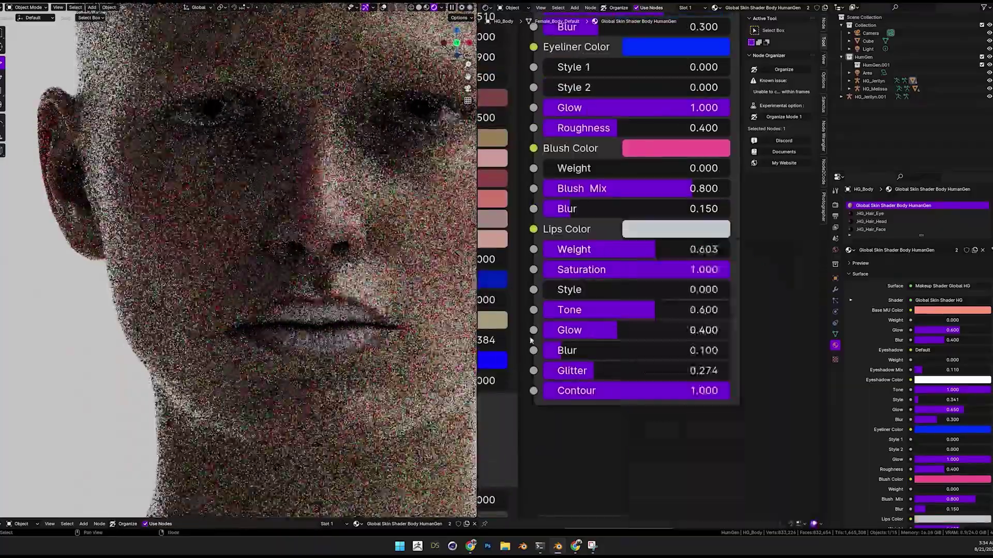
{"action": "scroll", "coordinate": [530, 340], "scroll_direction": "up", "scroll_amount": 5, "text": "shift"}
Increase the Eyeshadow Weight and make the eyeshadow blue.
{"action": "left_click_drag", "start_coordinate": [569, 108], "coordinate": [610, 108]}
{"action": "left_click", "coordinate": [712, 149]}
{"action": "left_click", "coordinate": [764, 205]}
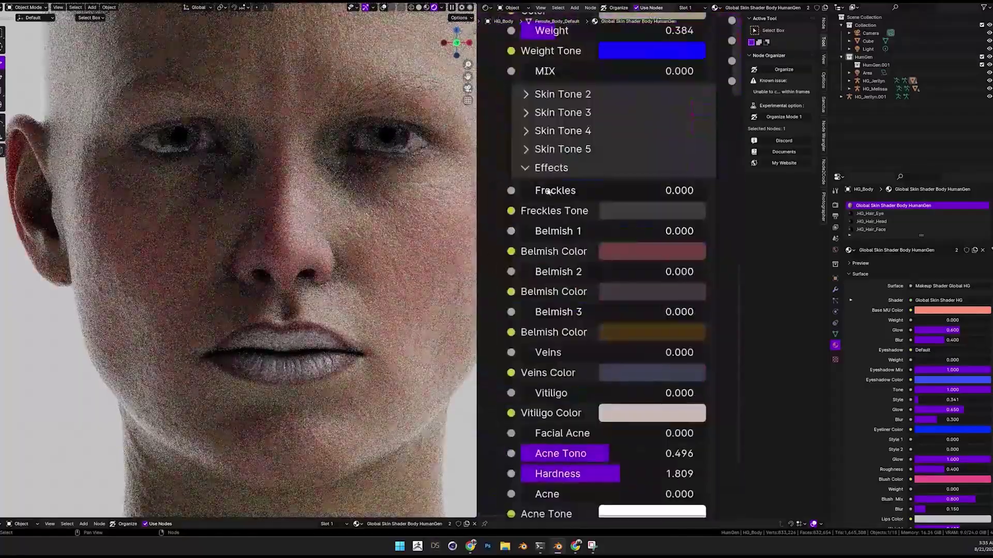
Try adding freckles and vitiligo patches, undoing both.
{"action": "left_click_drag", "start_coordinate": [522, 191], "coordinate": [643, 193]}
{"action": "key", "text": "ctrl+z"}
{"action": "scroll", "coordinate": [599, 182], "scroll_direction": "down", "scroll_amount": 2, "text": "shift"}
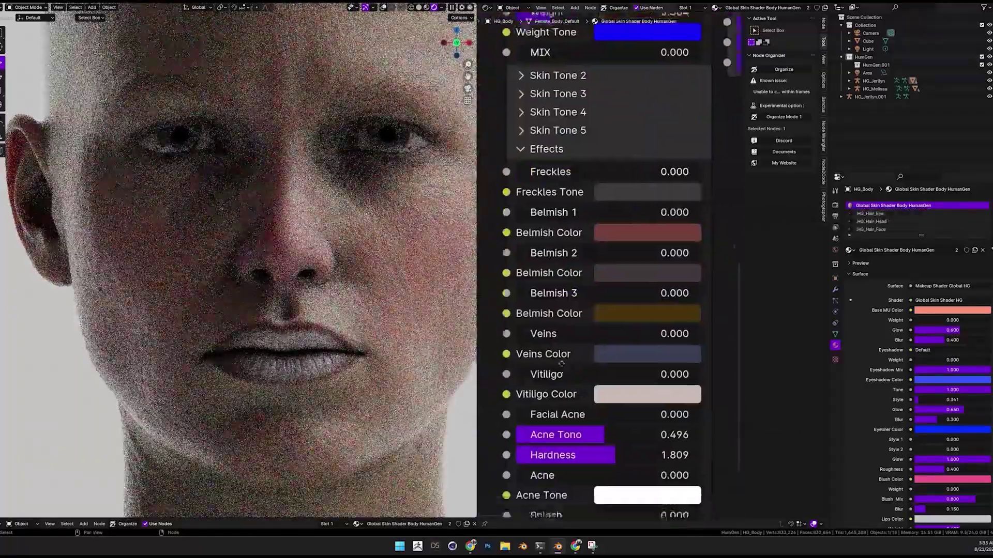
{"action": "left_click_drag", "start_coordinate": [671, 346], "coordinate": [759, 347]}
{"action": "key", "text": "ctrl+z"}
{"action": "scroll", "coordinate": [537, 229], "scroll_direction": "up", "scroll_amount": 2, "text": "shift"}
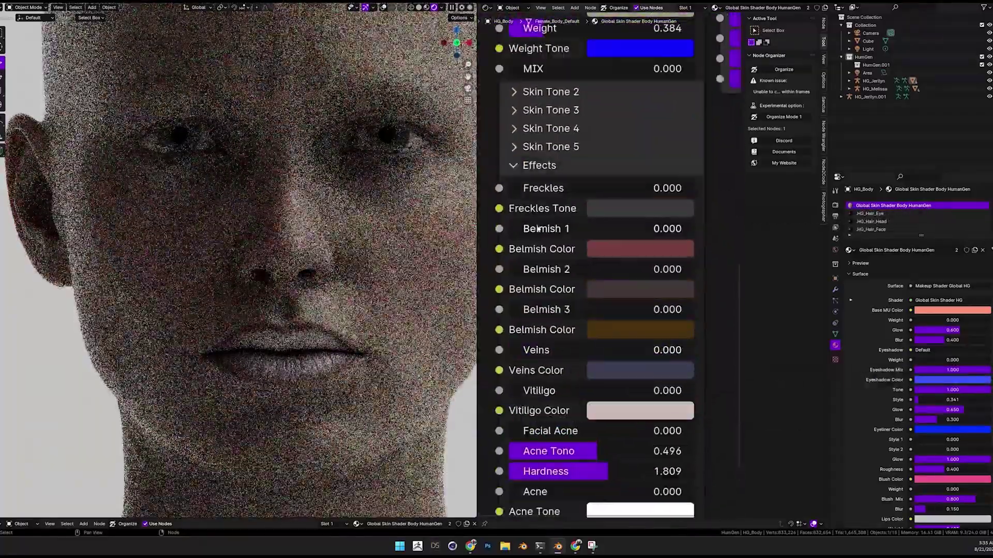
{"action": "scroll", "coordinate": [594, 233], "scroll_direction": "up", "scroll_amount": 15, "text": "shift"}
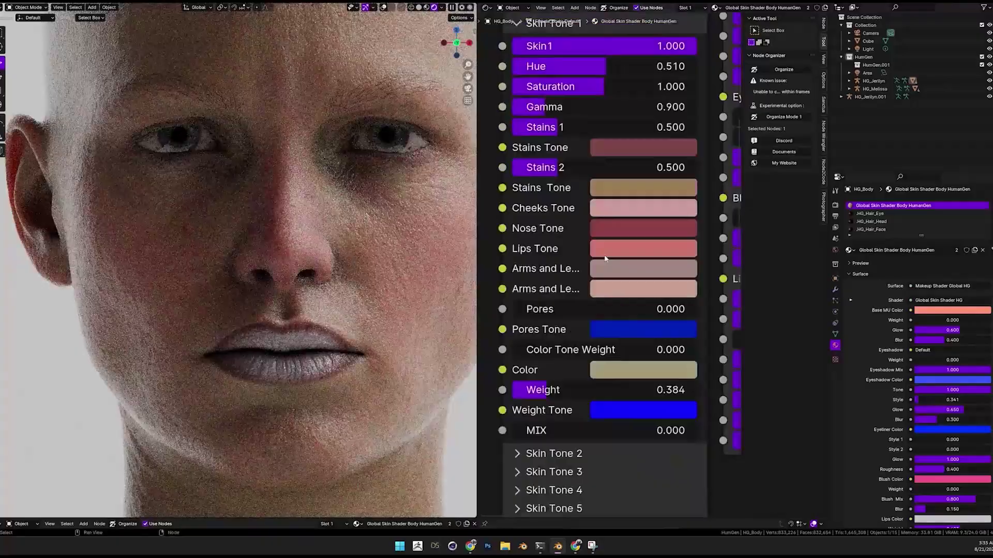
Shift the Nose Tone colour toward red.
{"action": "left_click", "coordinate": [633, 238]}
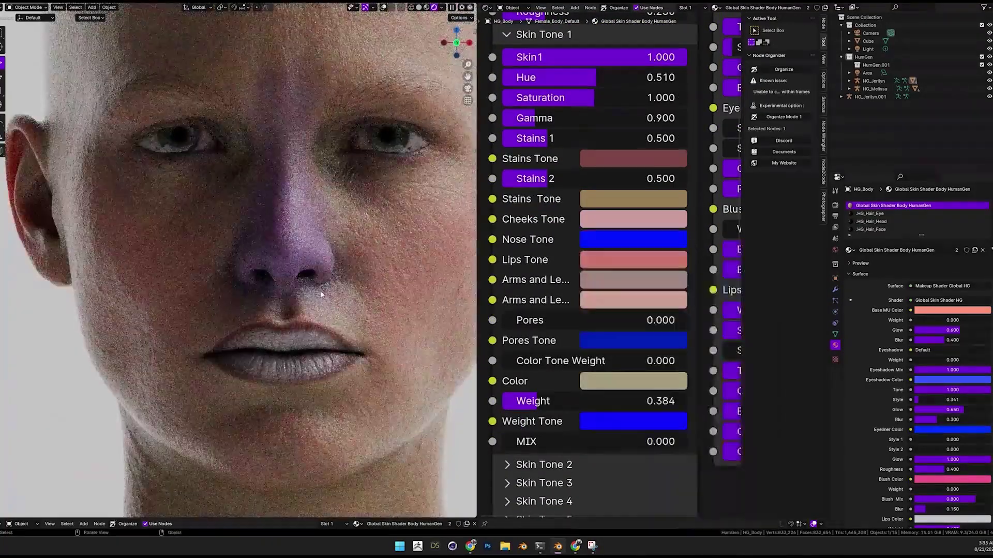
{"action": "left_click", "coordinate": [634, 239]}
{"action": "left_click_drag", "start_coordinate": [659, 408], "coordinate": [664, 401]}
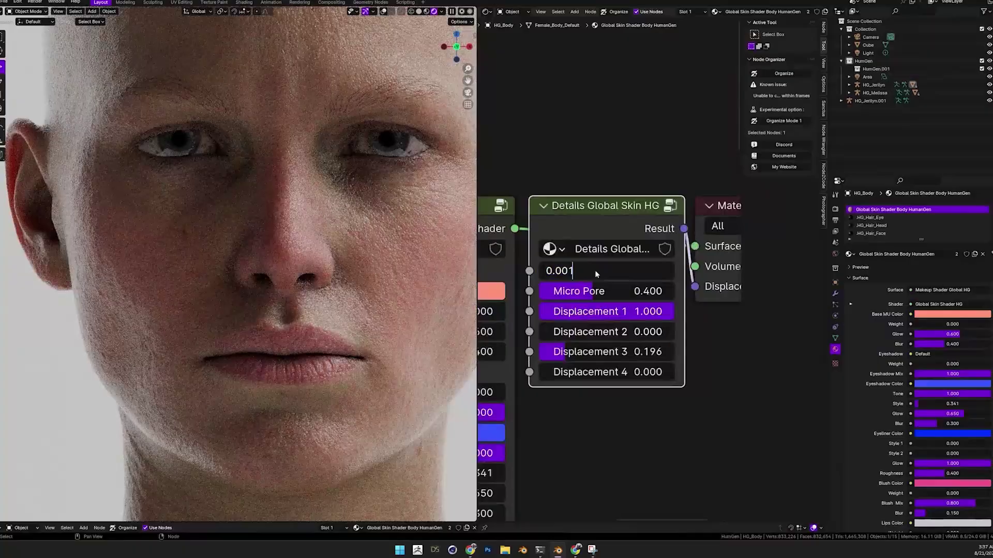
Set the Details node Weight to 0.002.
{"action": "left_click_drag", "start_coordinate": [622, 270], "coordinate": [626, 270]}
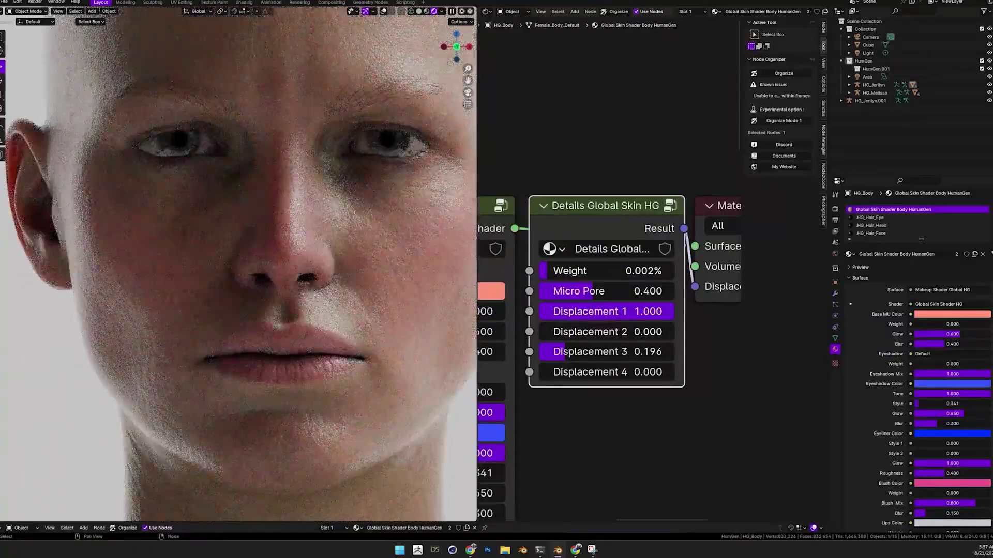
{"action": "left_click_drag", "start_coordinate": [553, 272], "coordinate": [558, 272]}
{"action": "key", "text": "Return"}
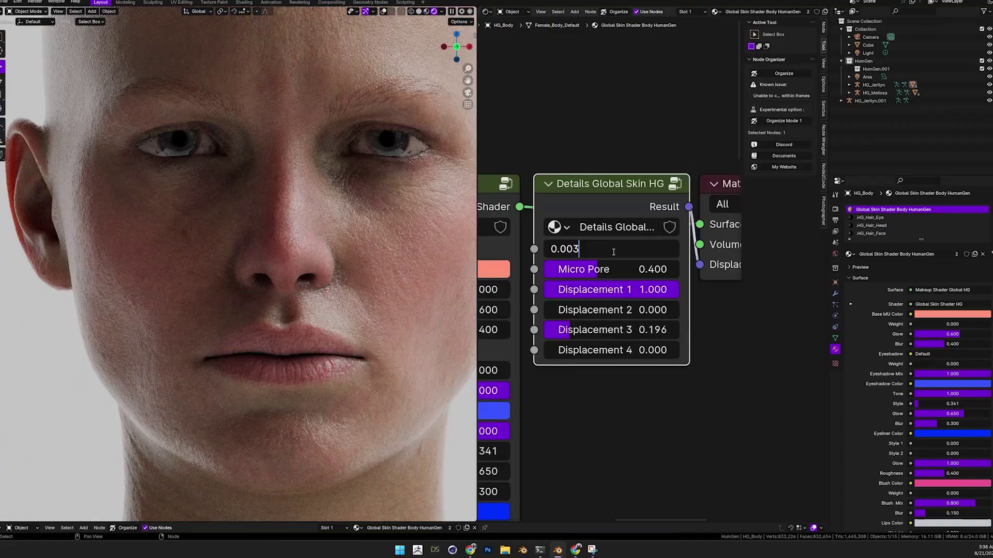
{"action": "key", "text": "BackSpace"}
{"action": "type", "text": "4"}
{"action": "key", "text": "Return"}
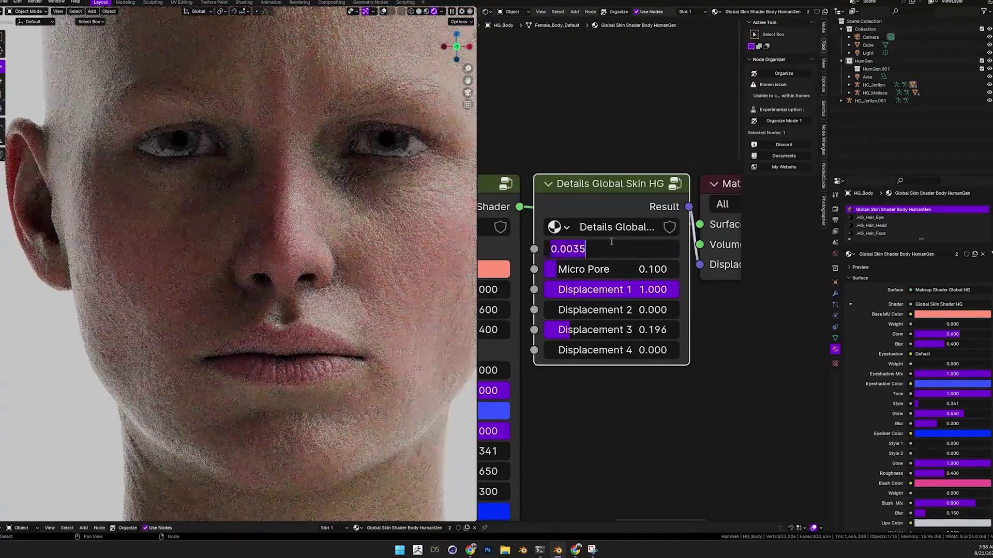
{"action": "key", "text": "BackSpace"}
{"action": "key", "text": "BackSpace"}
{"action": "type", "text": "2"}
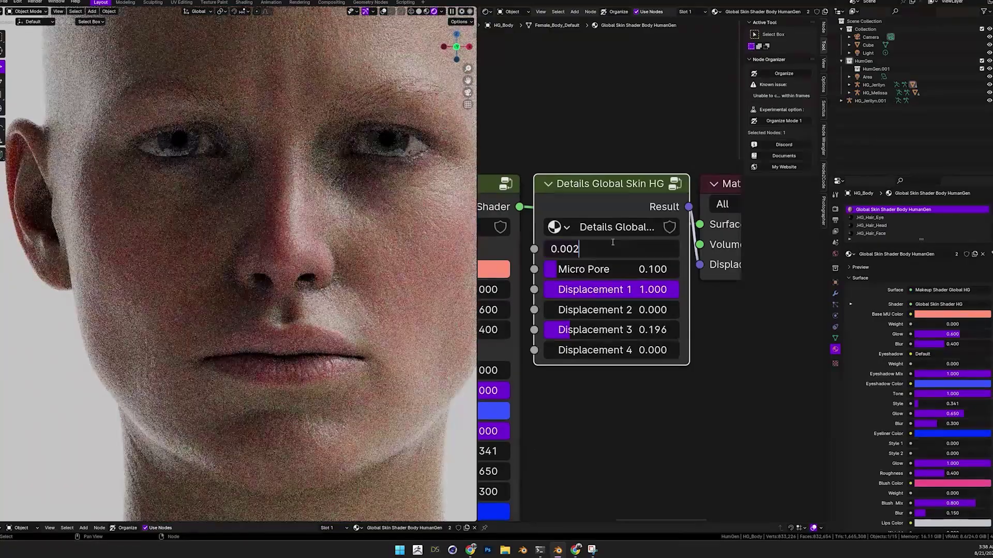
{"action": "key", "text": "Return"}
{"action": "key", "text": "BackSpace"}
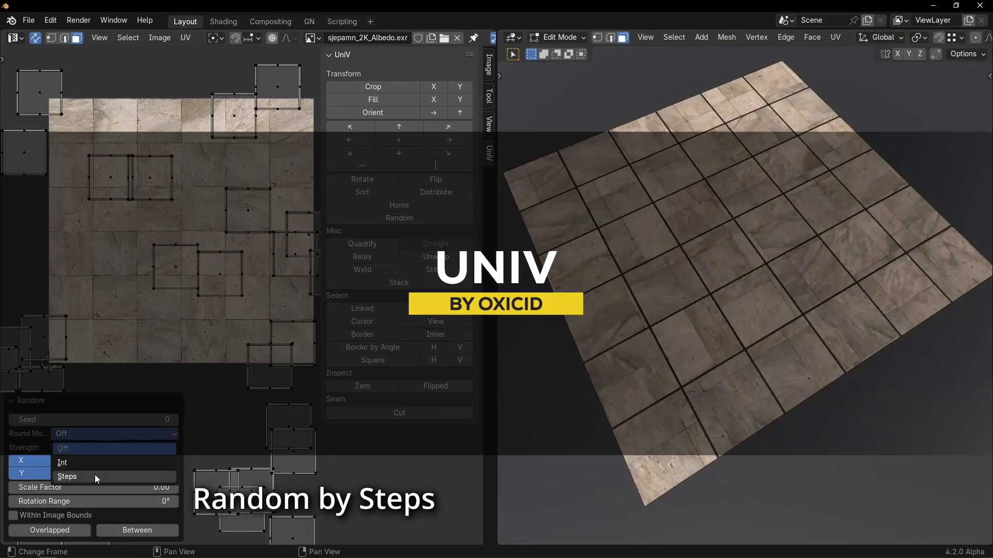
Randomize islands with stepped offsets and 360° rotation, then orient the wood planks vertically.
{"action": "left_click", "coordinate": [95, 475]}
{"action": "key", "text": "Return"}
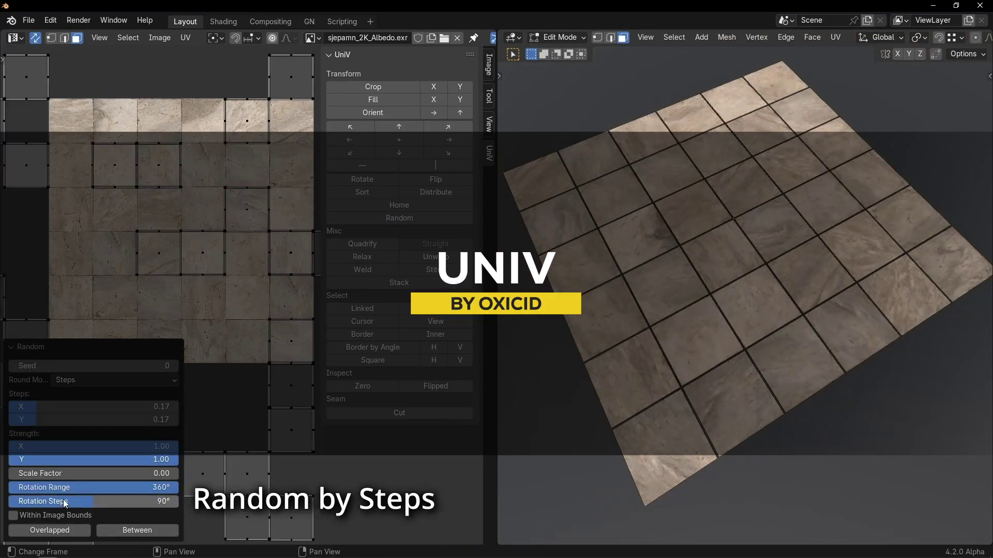
{"action": "left_click", "coordinate": [459, 113]}
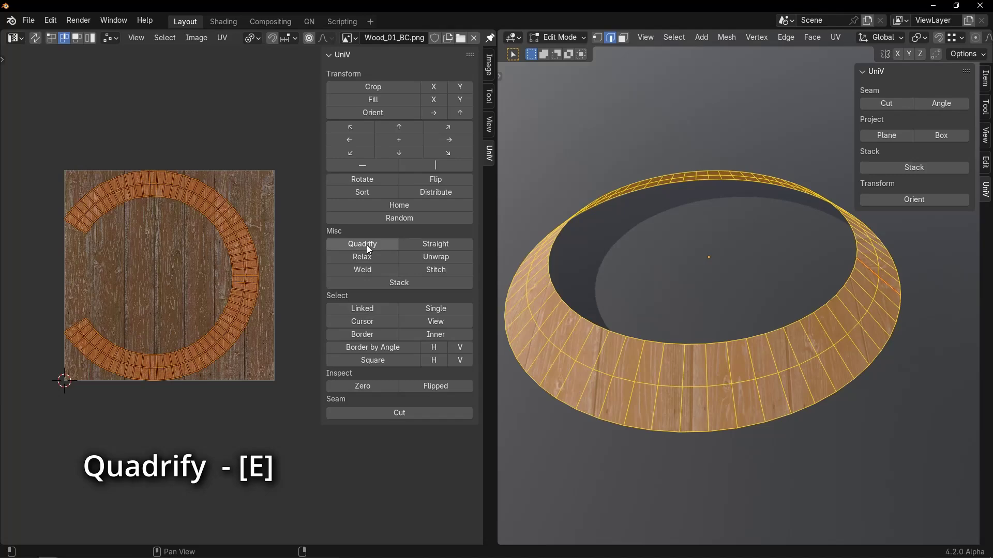
Straighten the ring's UV strip, plane-project the monkey, and stack matching islands.
{"action": "left_click", "coordinate": [367, 245]}
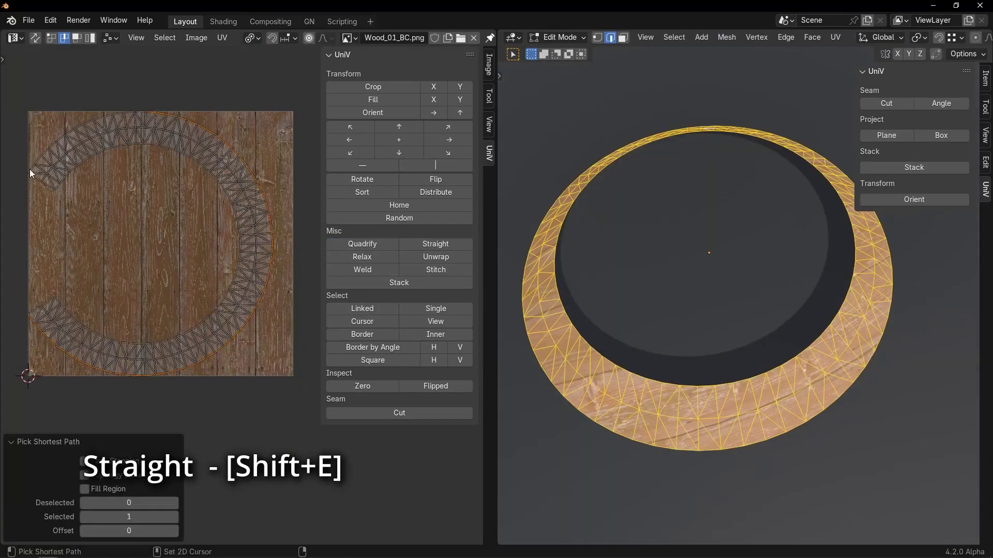
{"action": "key", "text": "shift+e"}
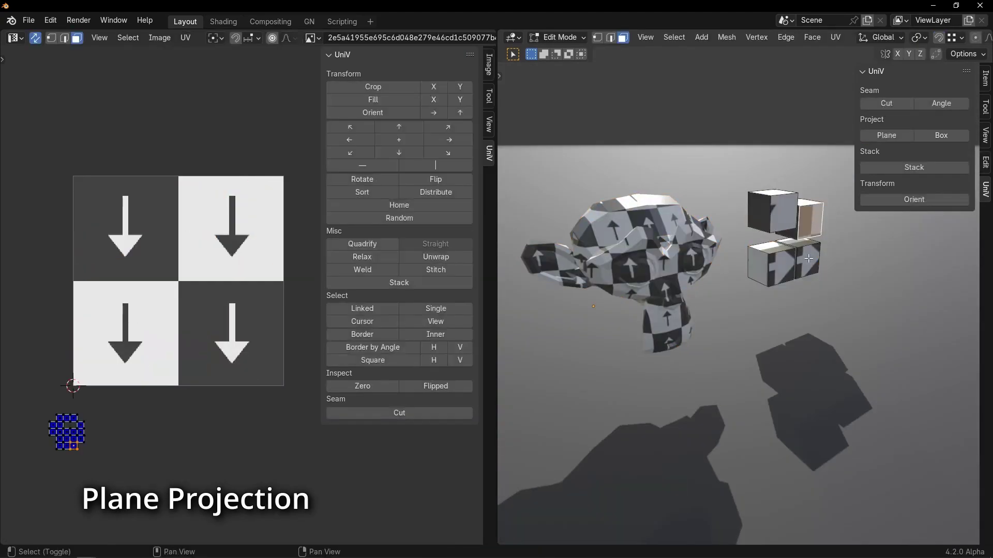
{"action": "left_click", "coordinate": [880, 135]}
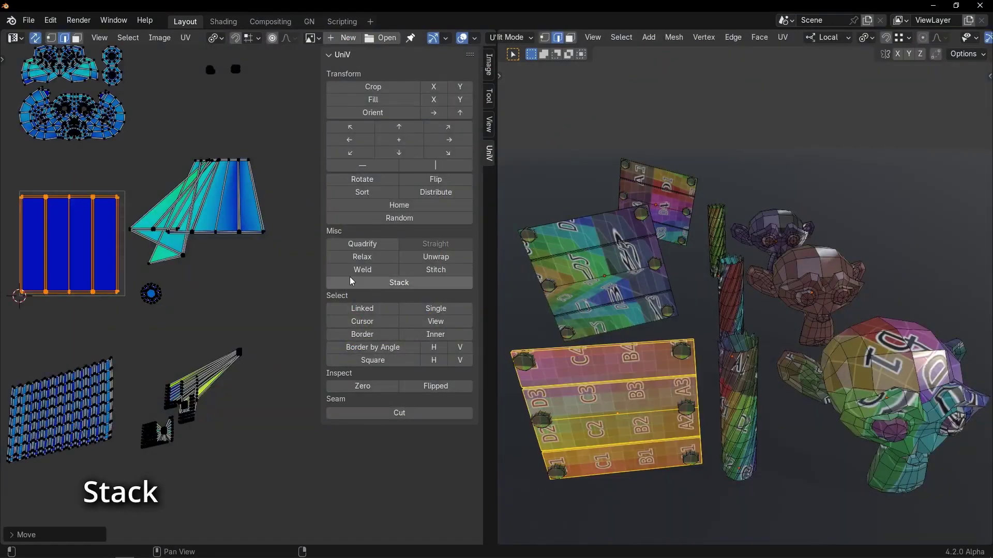
{"action": "left_click", "coordinate": [379, 287]}
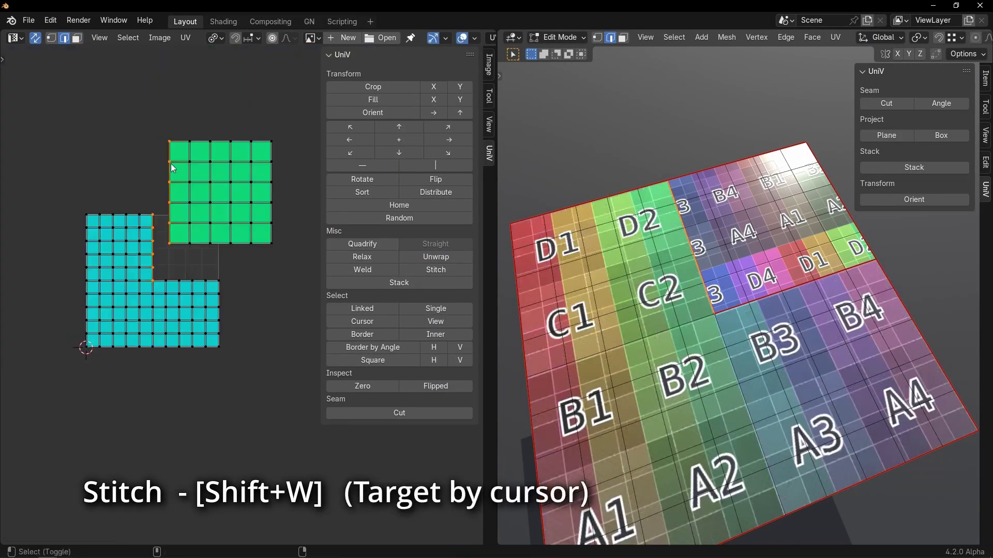
Stitch the cyan and green islands and the box layout, then weld split islands.
{"action": "key", "text": "shift+w"}
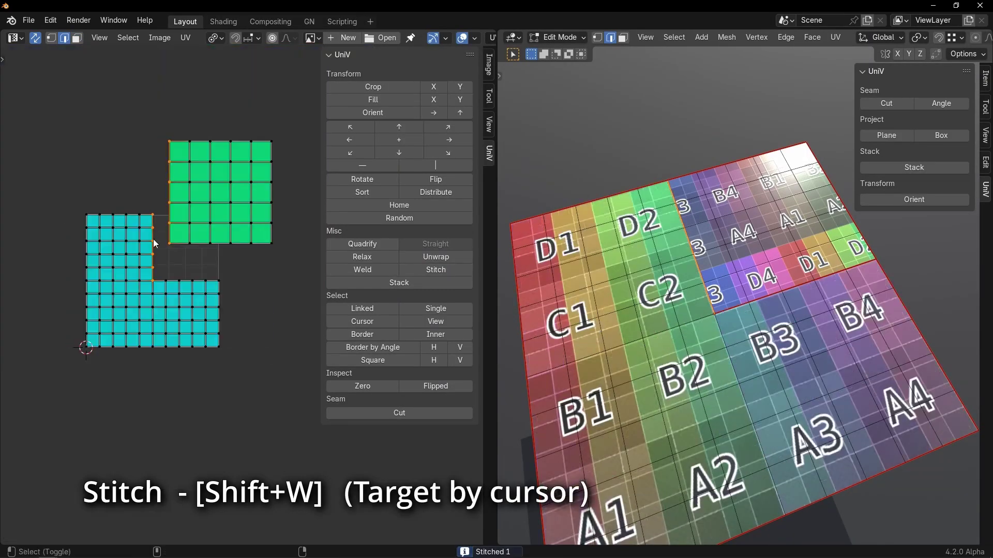
{"action": "left_click", "coordinate": [426, 270]}
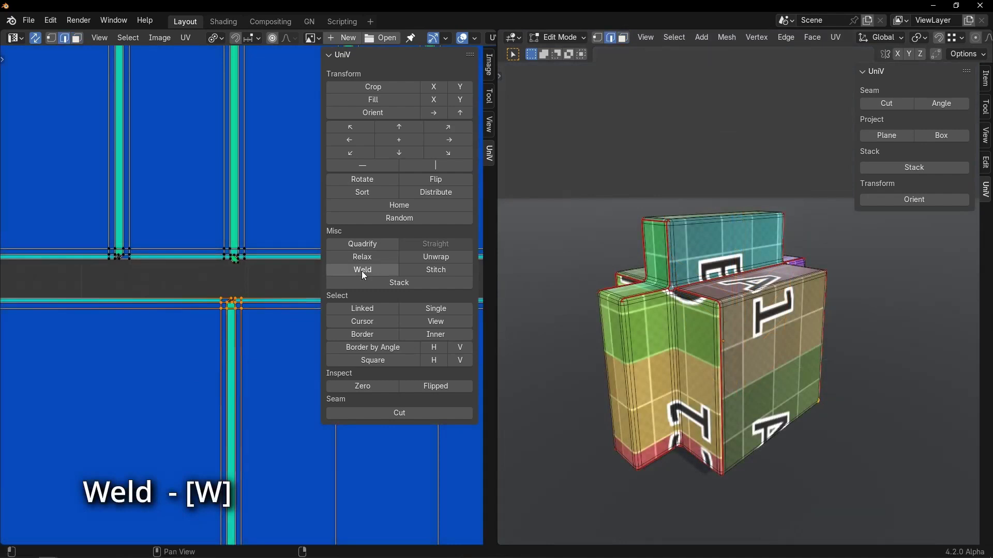
{"action": "left_click", "coordinate": [361, 270]}
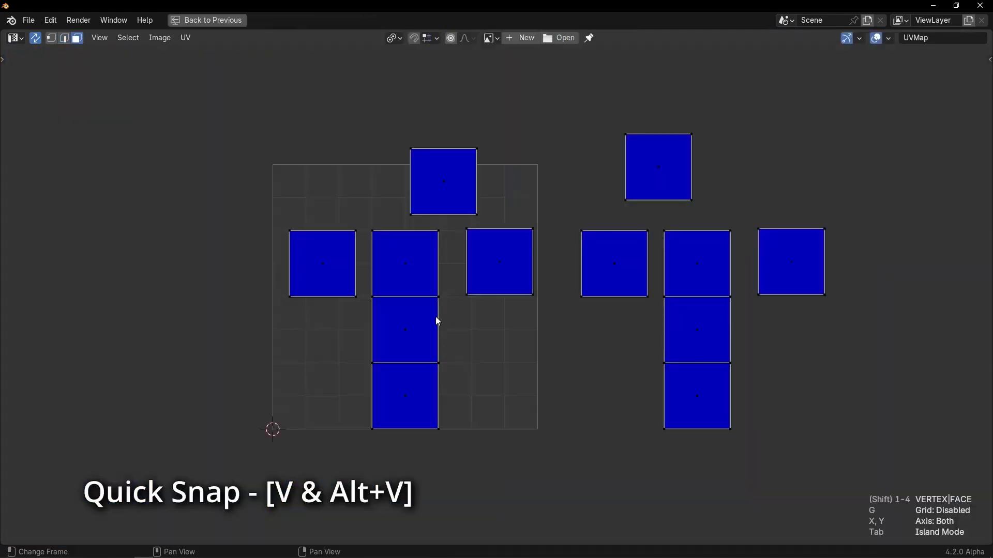
Quick Snap the top island onto the column, constrained to X, then to the grid corner.
{"action": "key", "text": "v"}
{"action": "left_click", "coordinate": [467, 228]}
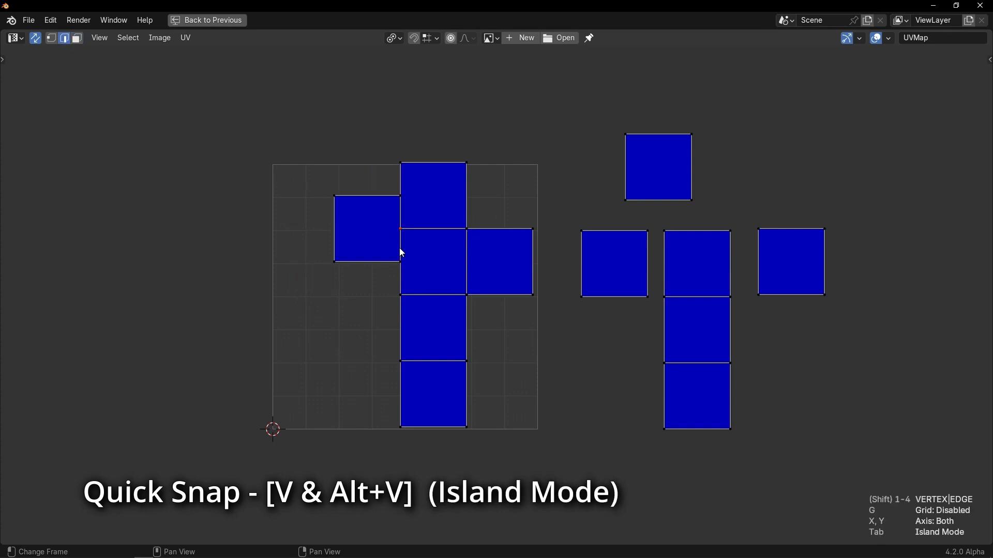
{"action": "key", "text": "v"}
{"action": "key", "text": "x"}
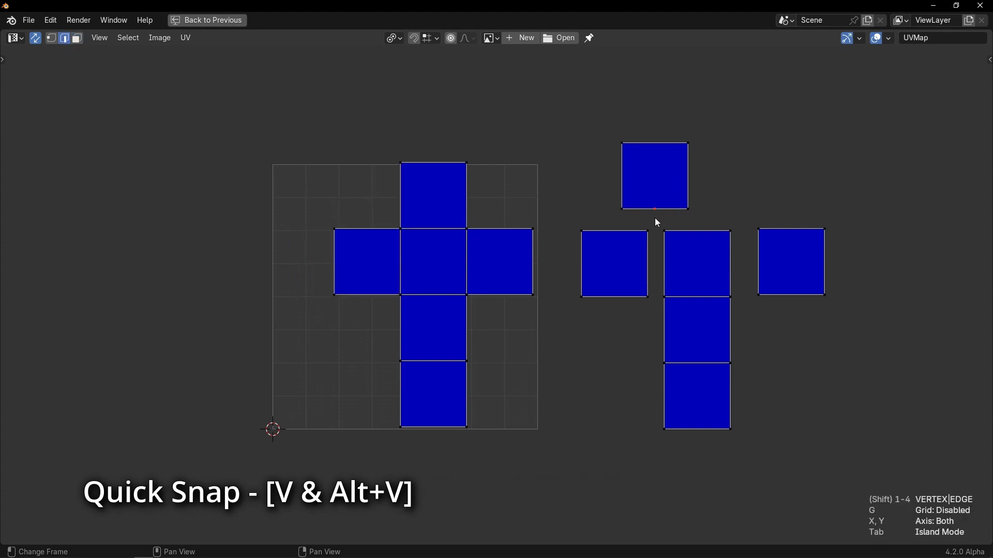
{"action": "key", "text": "v"}
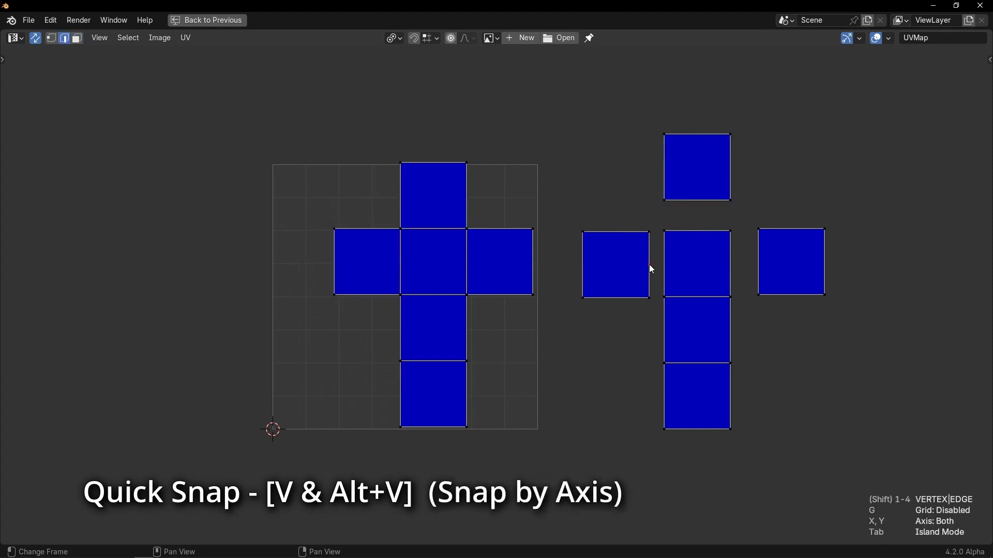
{"action": "key", "text": "g"}
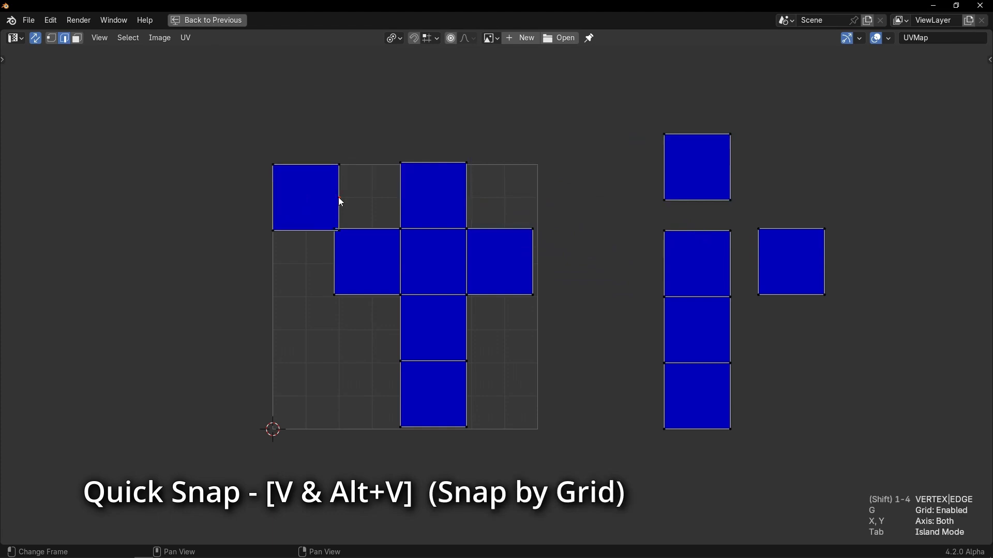
In element mode, snap islands against the right cross and the middle column.
{"action": "key", "text": "g"}
{"action": "key", "text": "Tab"}
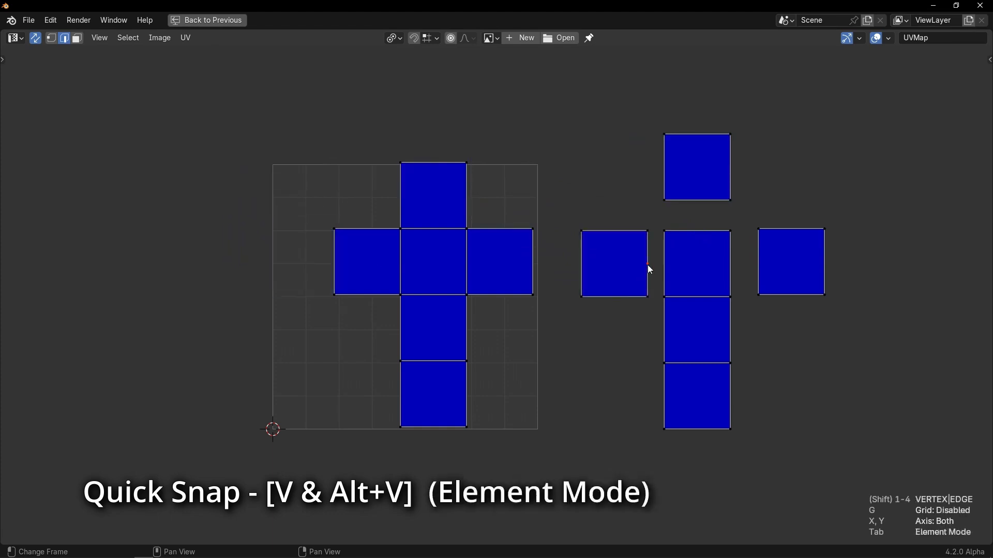
{"action": "key", "text": "v"}
{"action": "left_click", "coordinate": [698, 229]}
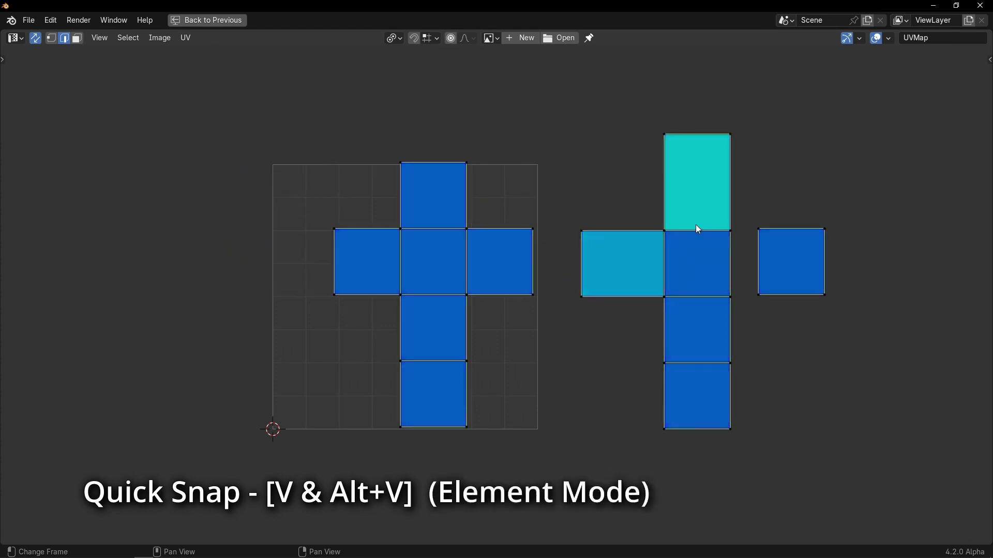
{"action": "key", "text": "v"}
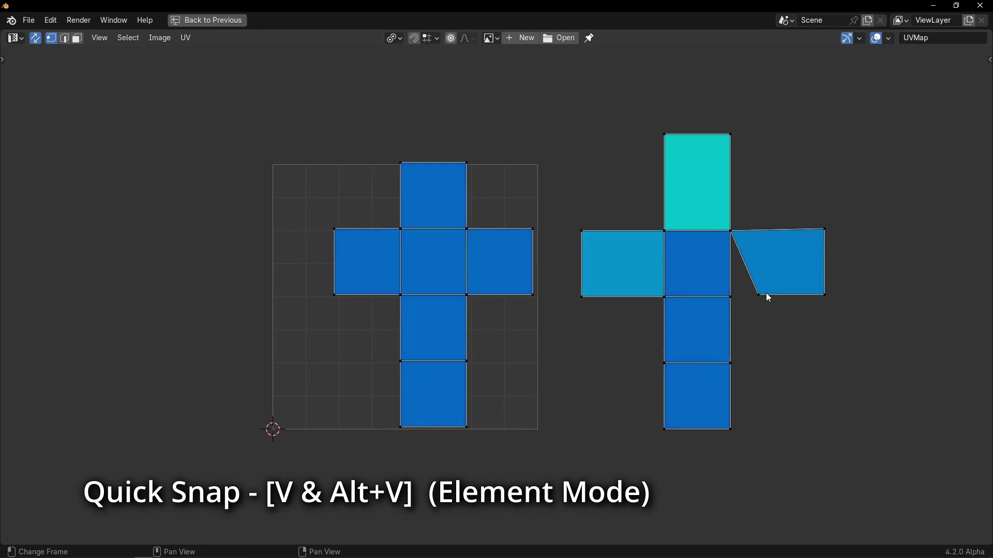
Stitch the tower's islands into a cross layout and weld the blue islands' seam.
{"action": "left_click_drag", "start_coordinate": [148, 240], "coordinate": [148, 241]}
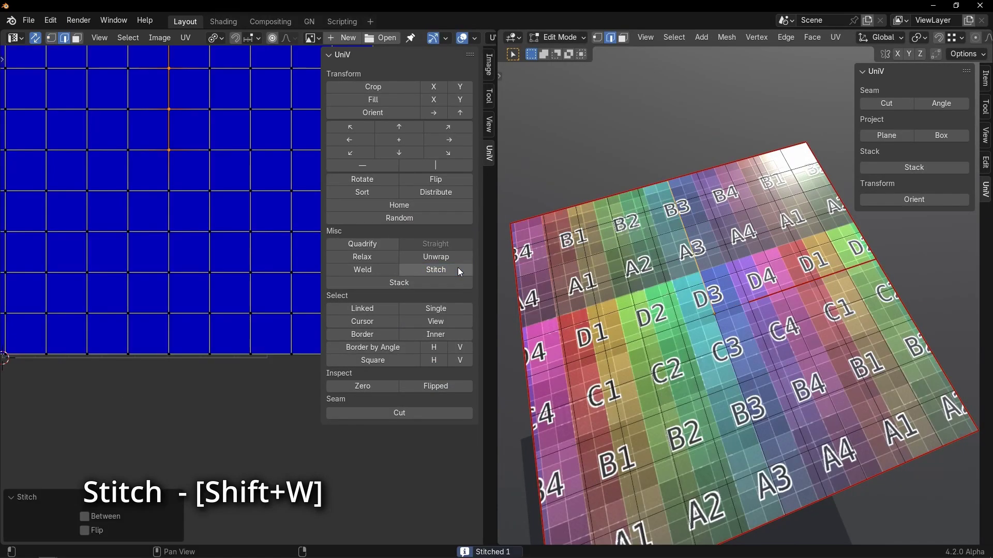
{"action": "scroll", "coordinate": [186, 268], "scroll_direction": "down", "scroll_amount": 3}
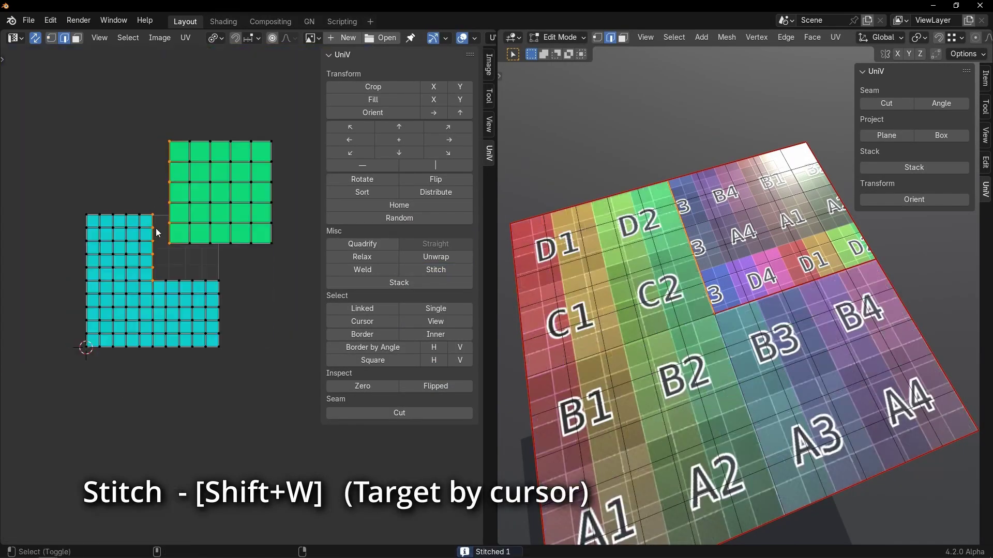
{"action": "left_click", "coordinate": [427, 270]}
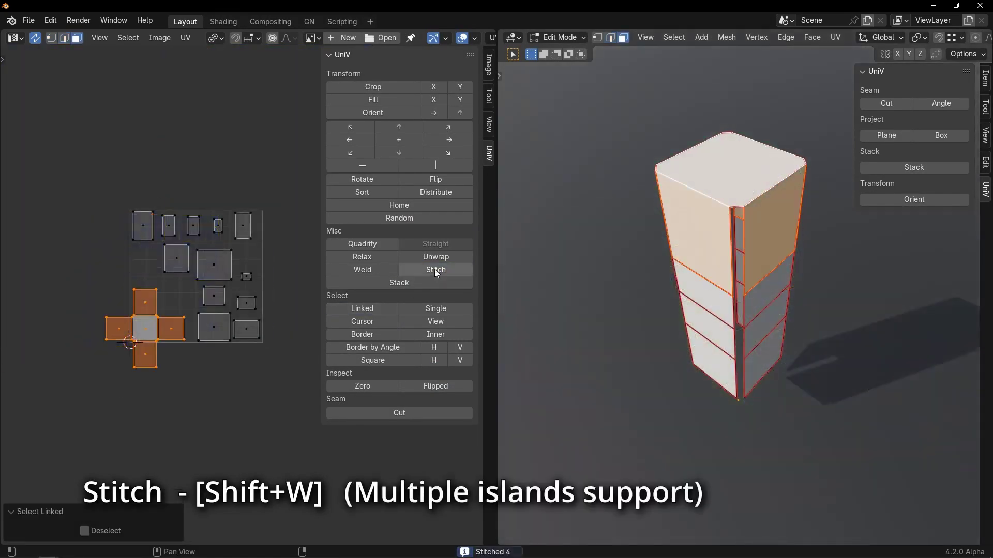
{"action": "key", "text": "a"}
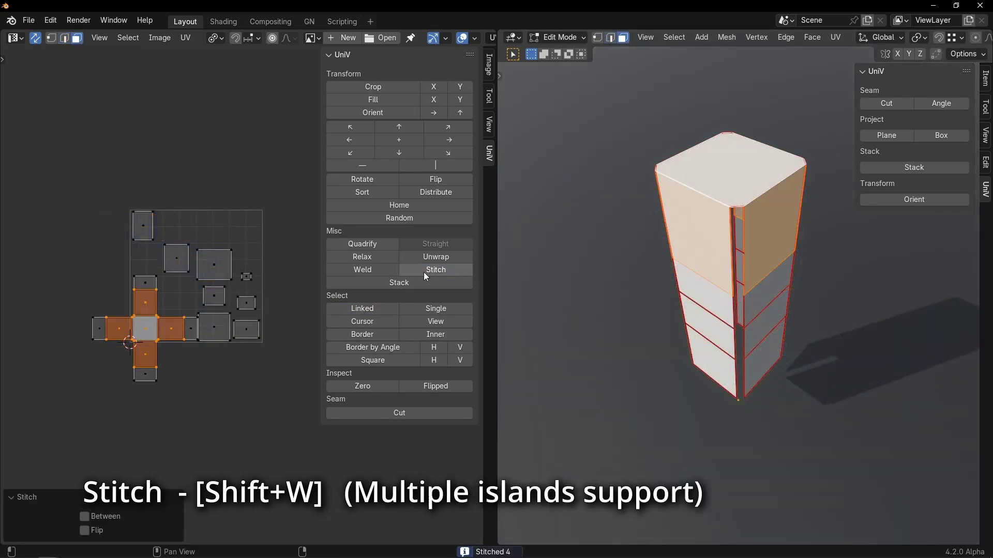
{"action": "left_click", "coordinate": [435, 270]}
{"action": "left_click", "coordinate": [362, 270]}
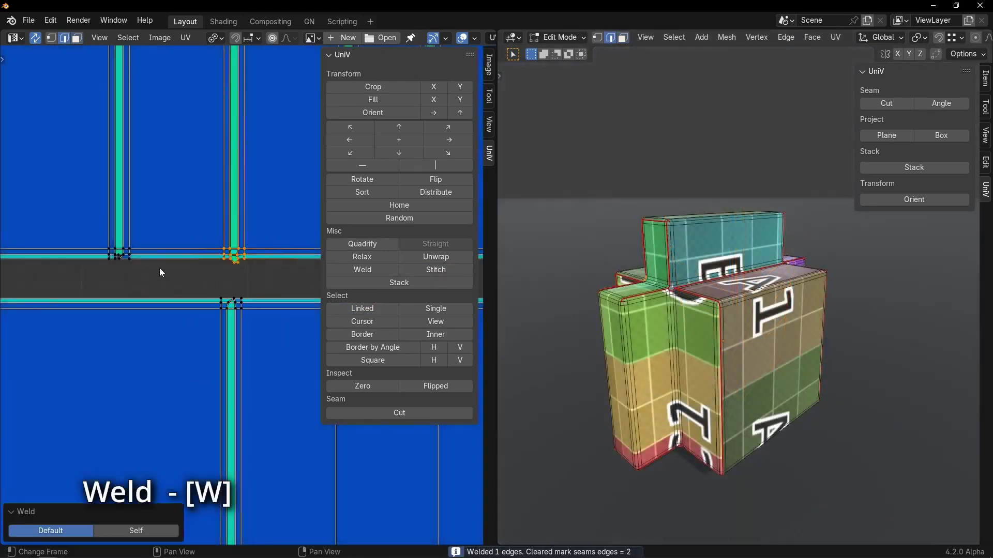
Stitch separate islands with W, weld nearby islands by distance, and rotate the ring strip upright.
{"action": "scroll", "coordinate": [159, 273], "scroll_direction": "down", "scroll_amount": 5}
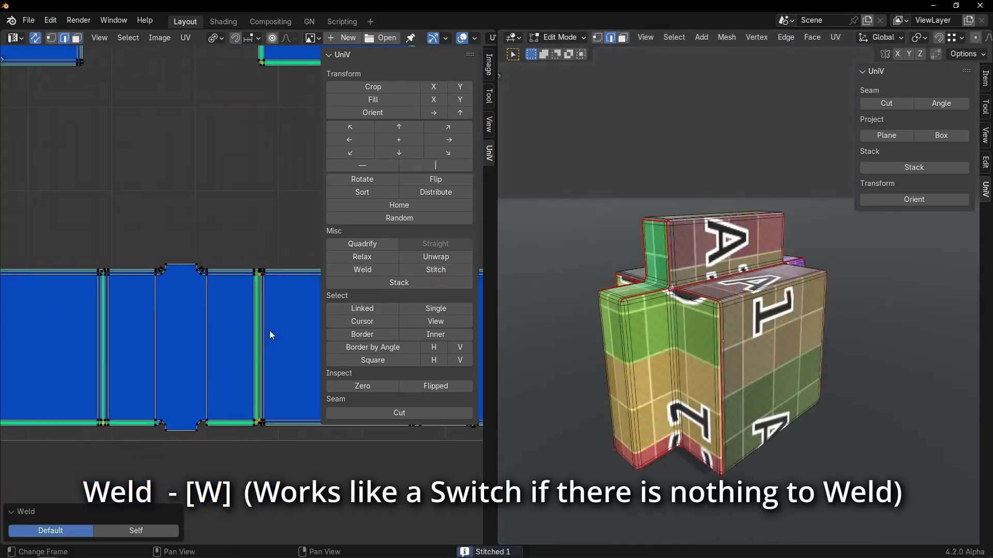
{"action": "key", "text": "w"}
{"action": "scroll", "coordinate": [194, 270], "scroll_direction": "up", "scroll_amount": 5}
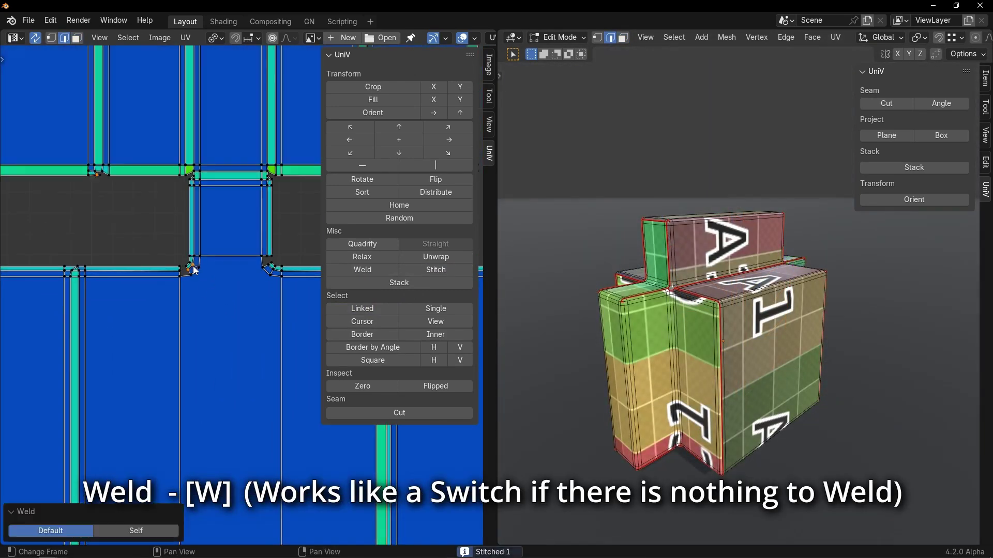
{"action": "scroll", "coordinate": [194, 270], "scroll_direction": "down", "scroll_amount": 4}
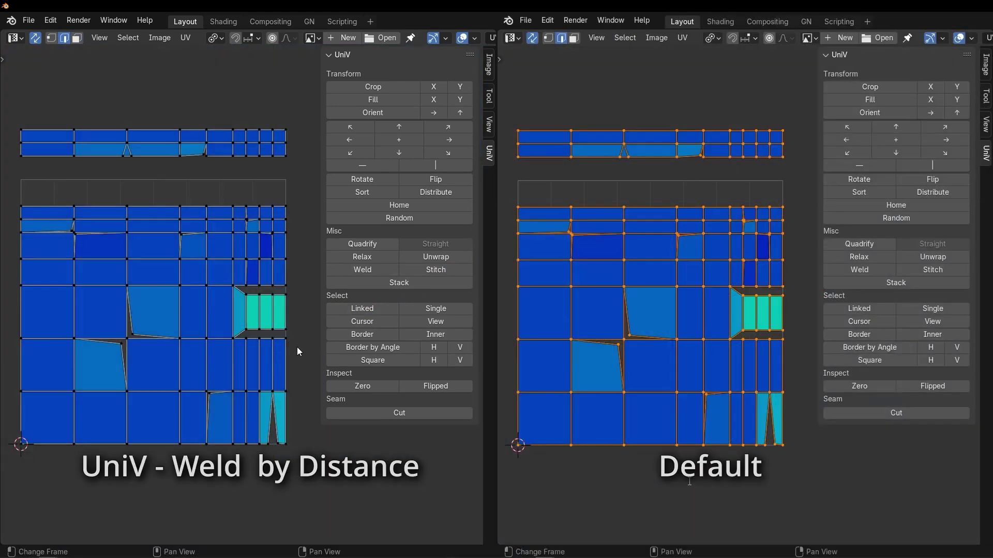
{"action": "left_click", "coordinate": [353, 270]}
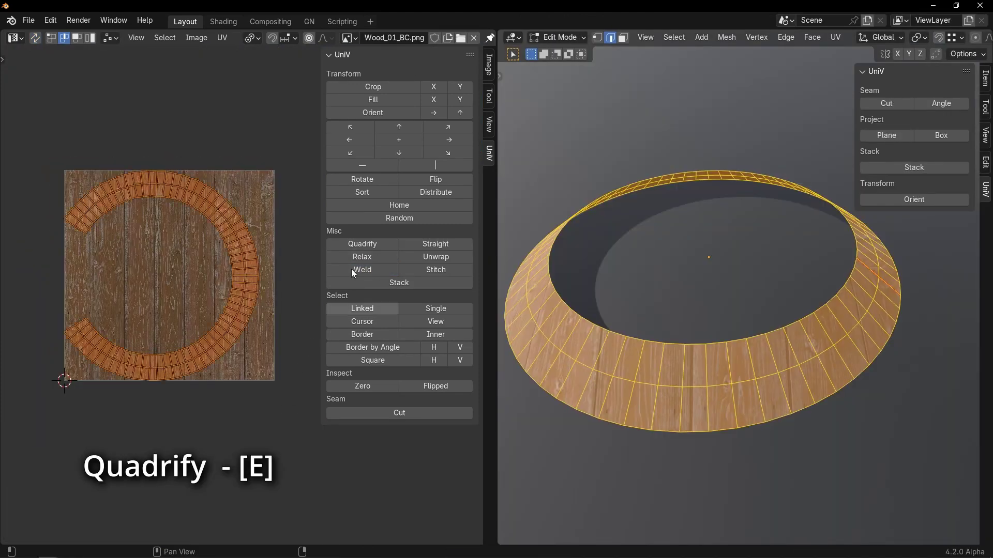
{"action": "left_click", "coordinate": [374, 179]}
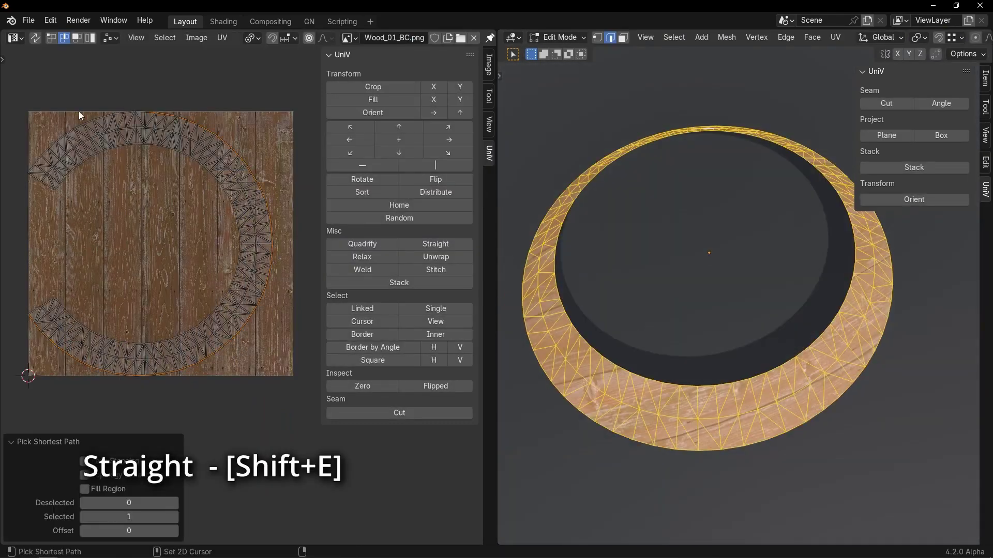
Straighten the ring's UV strip and sort the digit islands upright, grouped by object.
{"action": "left_click", "coordinate": [423, 243]}
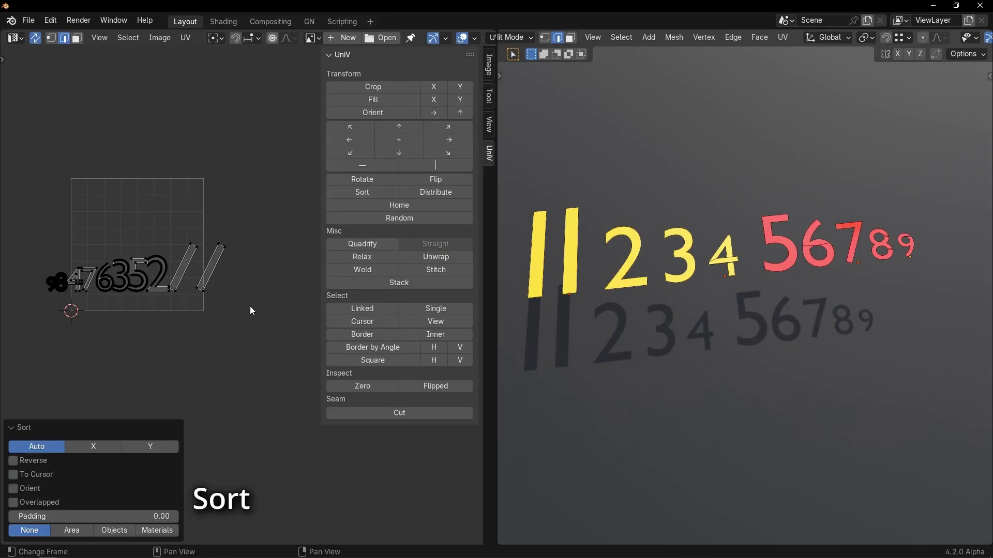
{"action": "left_click", "coordinate": [37, 490]}
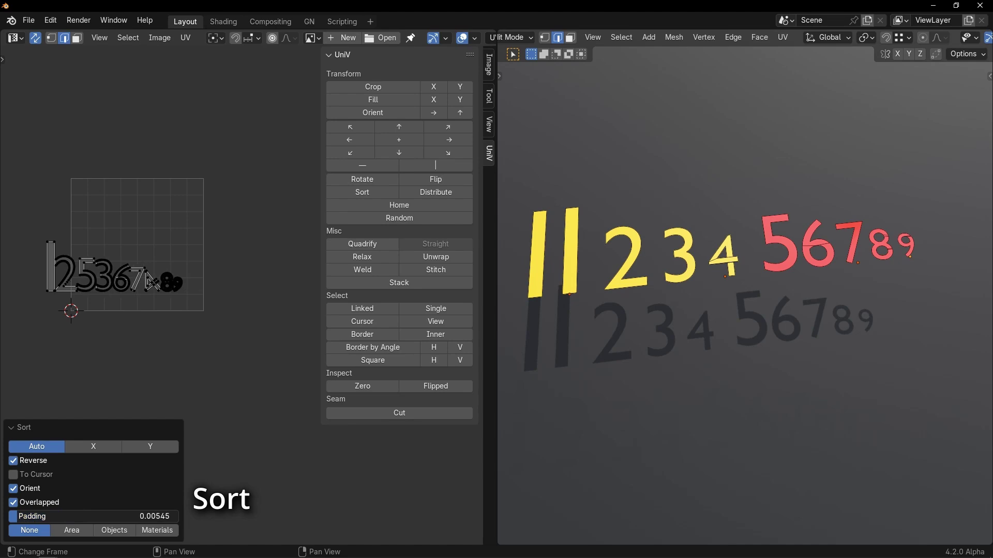
{"action": "left_click", "coordinate": [115, 531]}
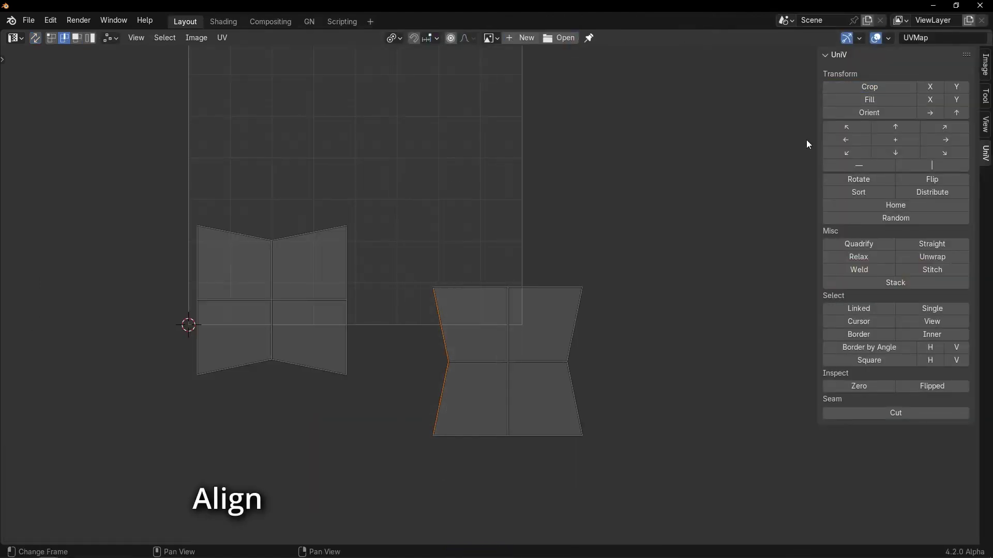
Set the island alignment direction, flip each island individually, and enable Select Polygons by Angle.
{"action": "left_click", "coordinate": [114, 439]}
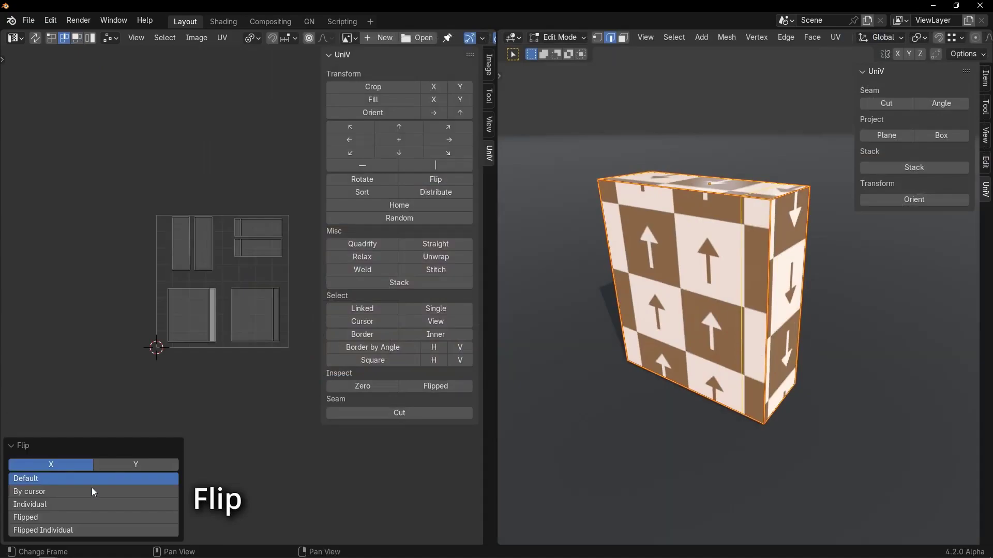
{"action": "left_click", "coordinate": [67, 504]}
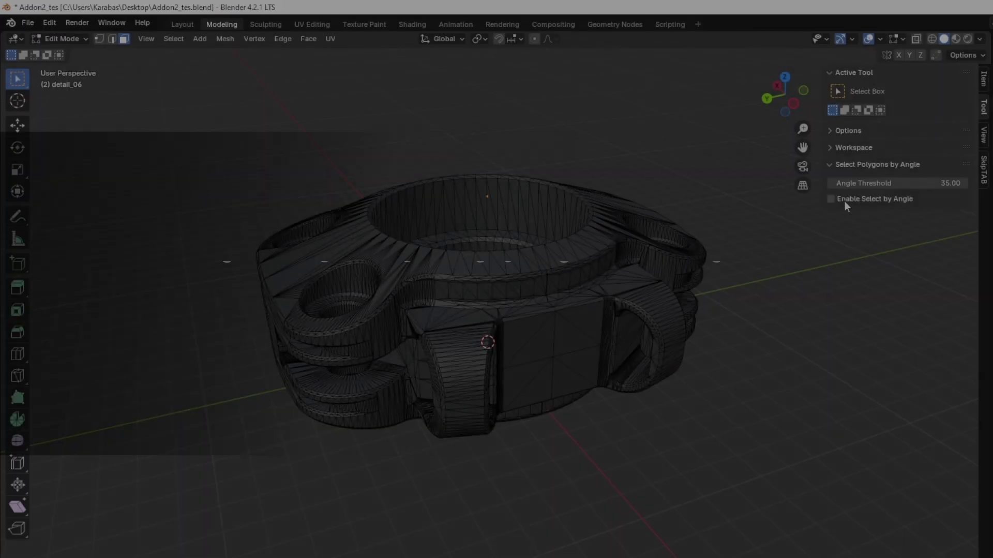
{"action": "left_click", "coordinate": [844, 202]}
Angle-select a face of the part and orbit to view it from above.
{"action": "scroll", "coordinate": [536, 361], "scroll_direction": "up", "scroll_amount": 3}
{"action": "left_click", "coordinate": [528, 353]}
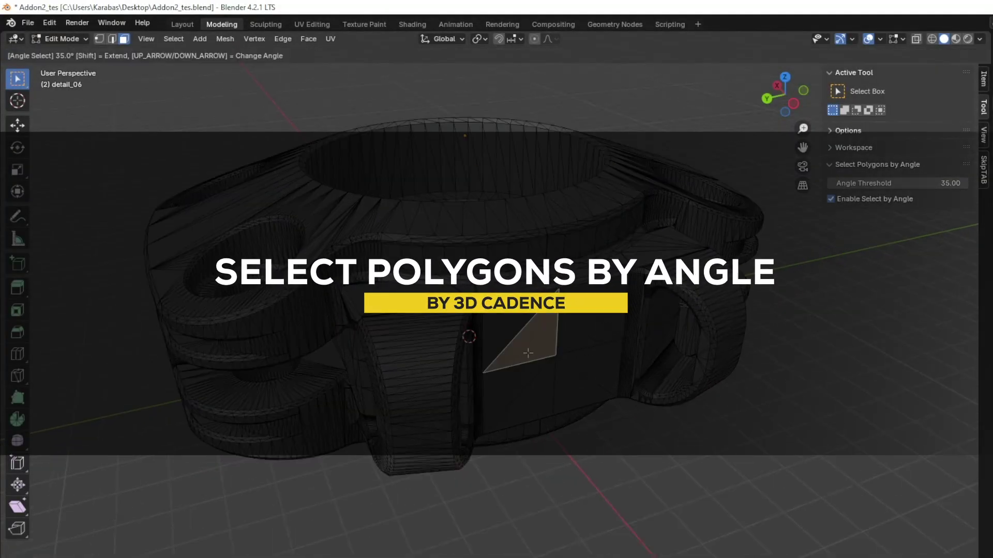
{"action": "middle_click_drag", "start_coordinate": [563, 342], "coordinate": [528, 336]}
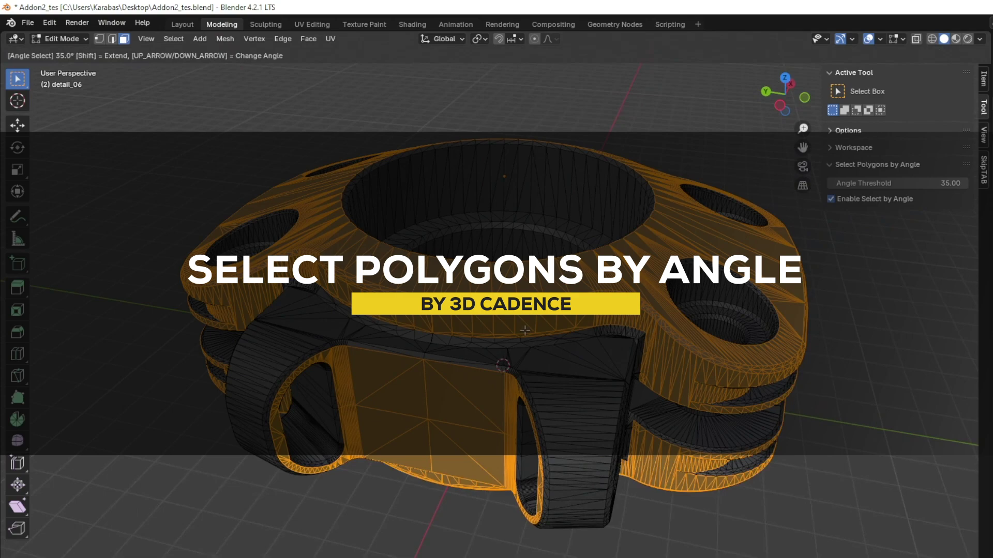
{"action": "middle_click_drag", "start_coordinate": [466, 336], "coordinate": [492, 342]}
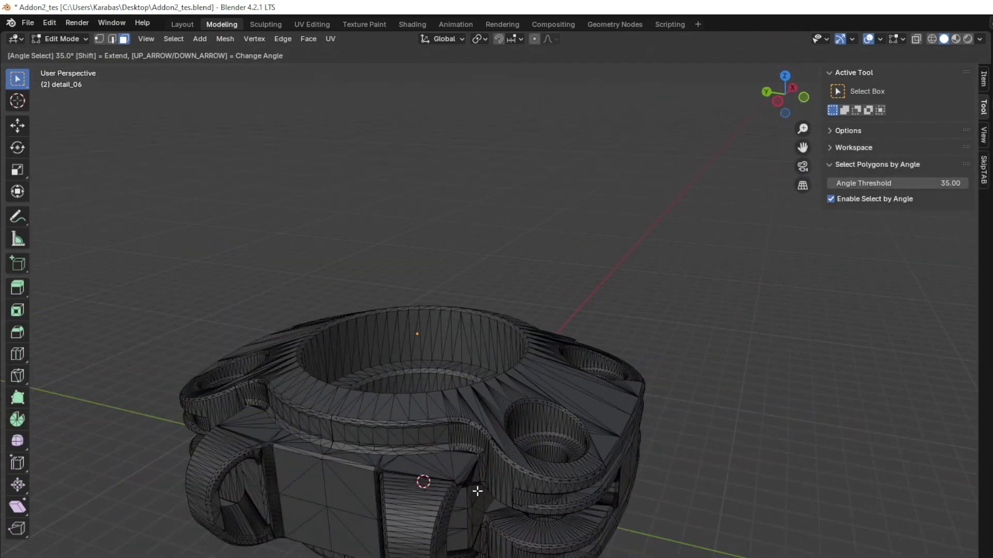
{"action": "middle_click_drag", "start_coordinate": [552, 418], "coordinate": [620, 262]}
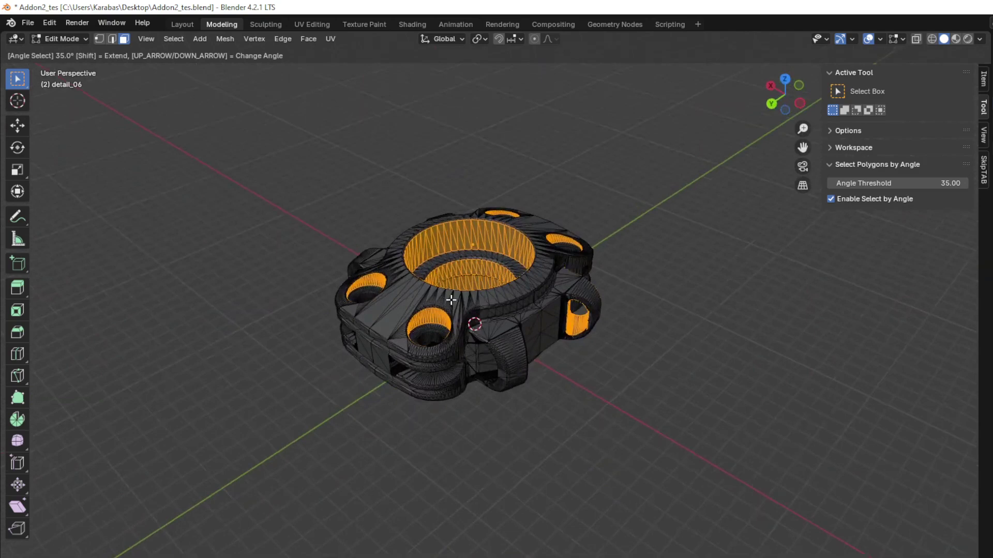
Angle-select the whole top flange, then the front band faces instead.
{"action": "scroll", "coordinate": [451, 300], "scroll_direction": "up", "scroll_amount": 4}
{"action": "middle_click_drag", "start_coordinate": [505, 328], "coordinate": [462, 364]}
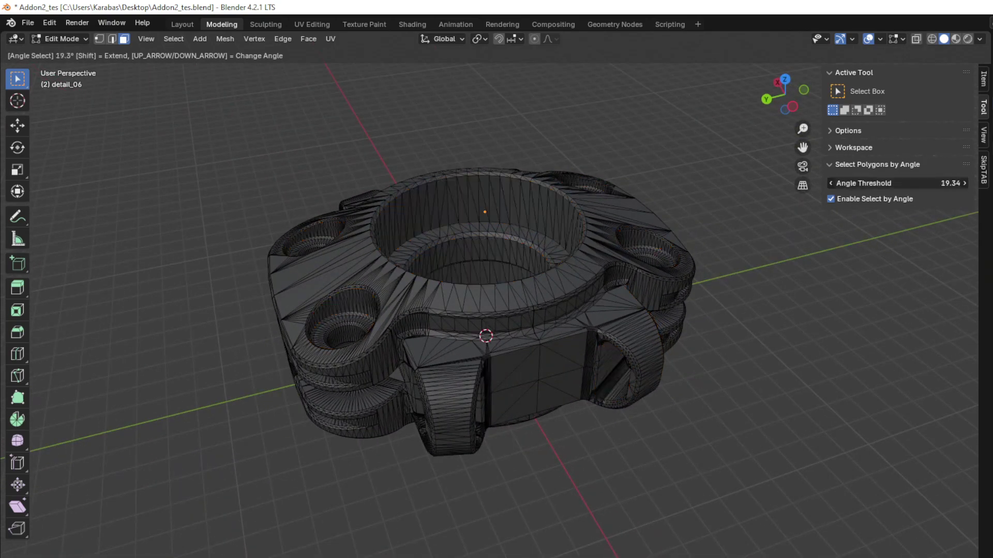
{"action": "scroll", "coordinate": [510, 306], "scroll_direction": "up", "scroll_amount": 3}
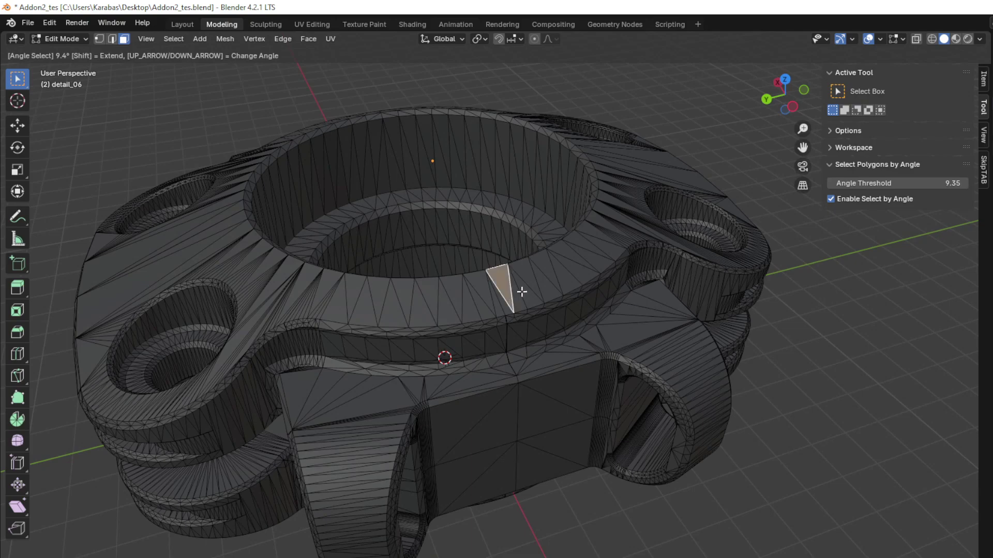
{"action": "scroll", "coordinate": [528, 292], "scroll_direction": "down", "scroll_amount": 3}
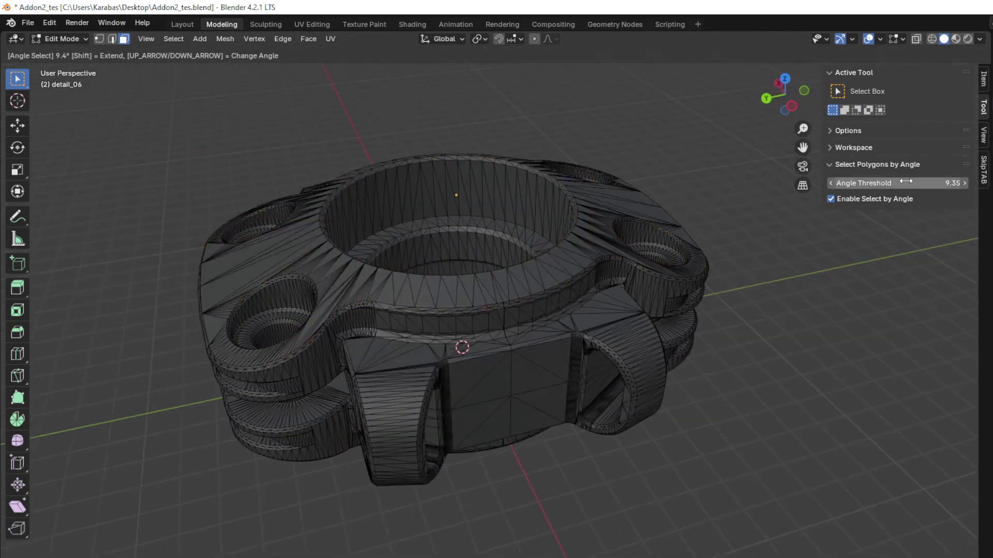
{"action": "left_click", "coordinate": [553, 267]}
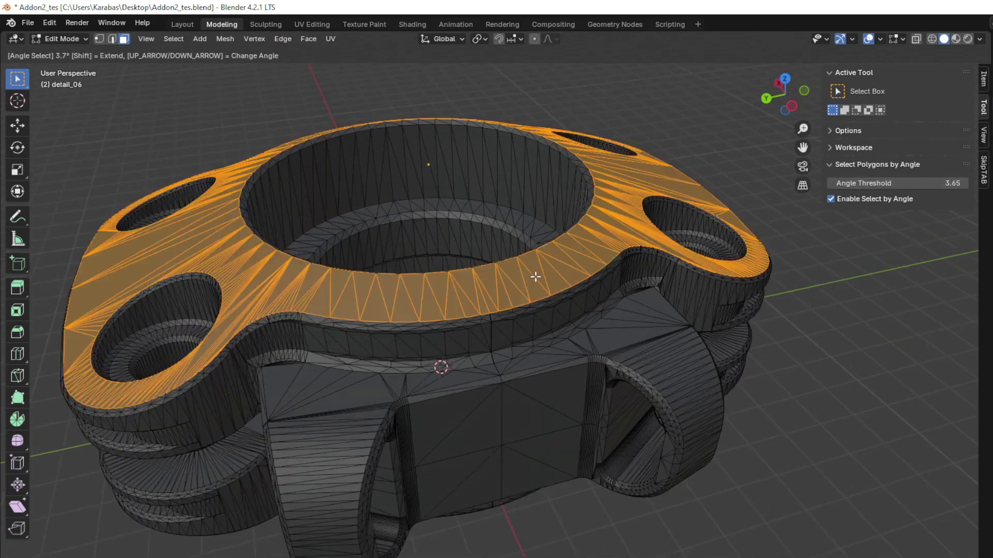
{"action": "left_click", "coordinate": [621, 312]}
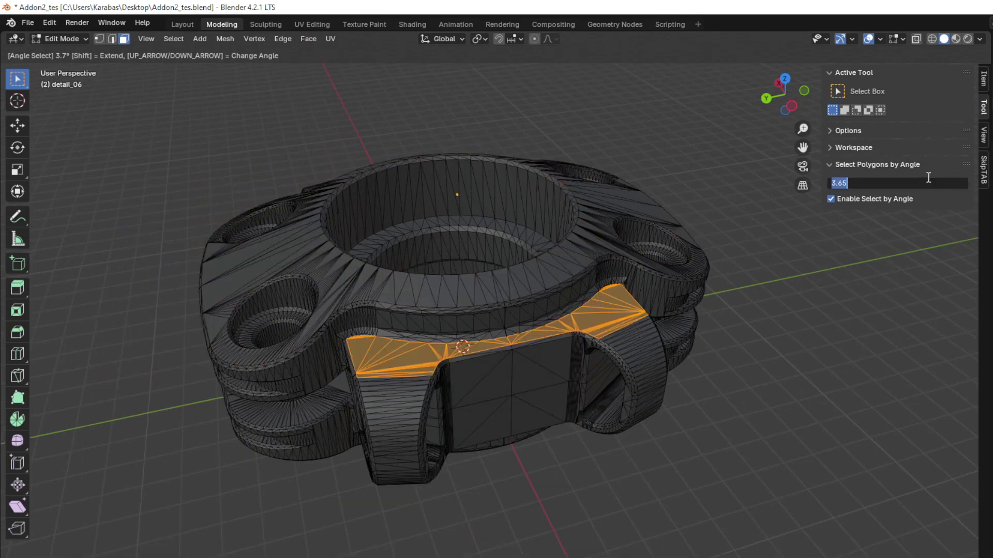
{"action": "left_click", "coordinate": [49, 22]}
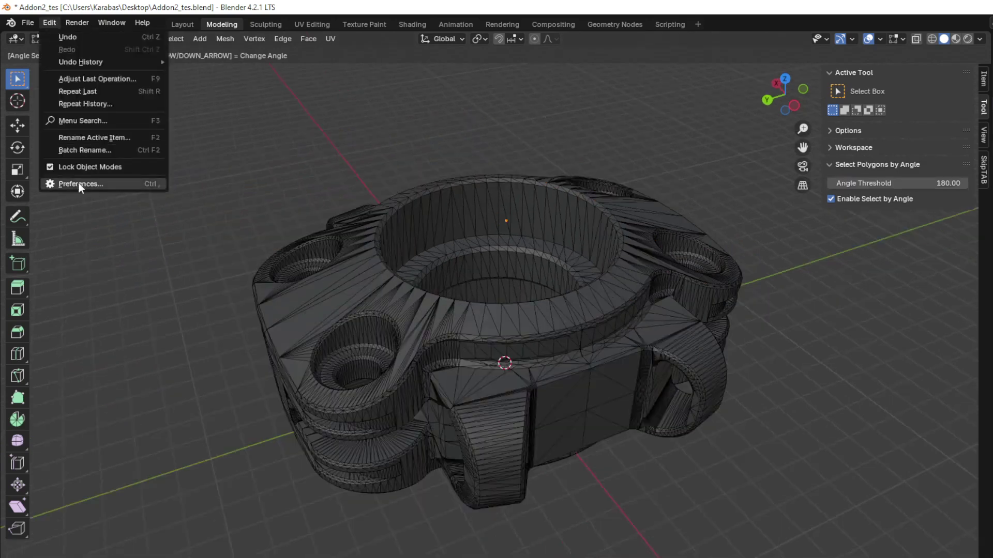
Bind threshold decrease/increase to Ctrl Wheel and toggle select-by-angle to Shift Ctrl A.
{"action": "left_click", "coordinate": [79, 183]}
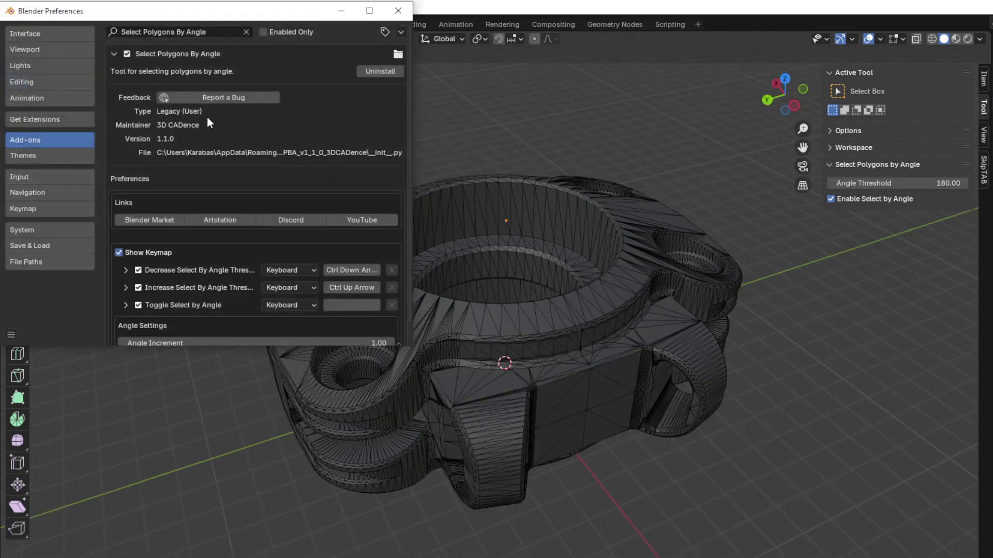
{"action": "left_click_drag", "start_coordinate": [412, 350], "coordinate": [431, 408]}
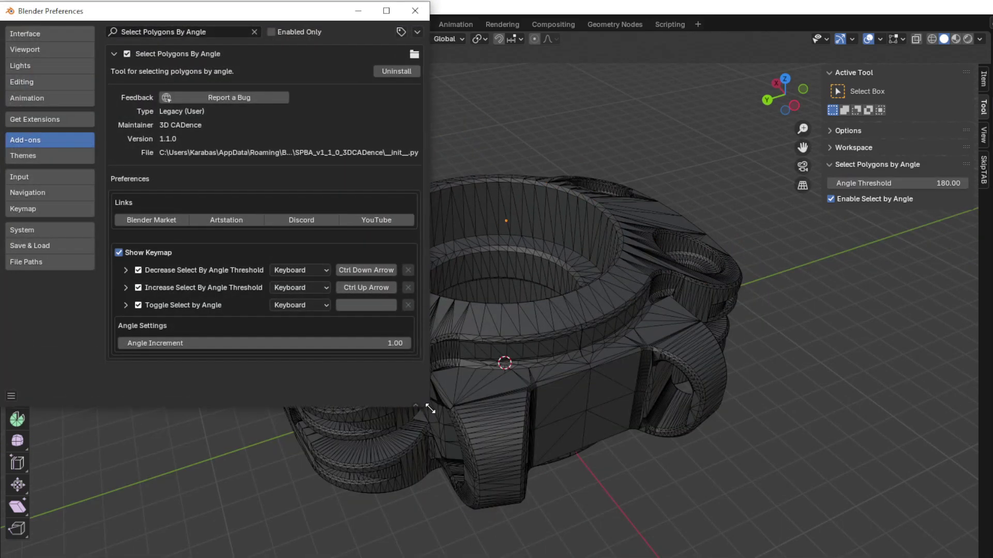
{"action": "left_click", "coordinate": [356, 272]}
{"action": "scroll", "coordinate": [356, 272], "scroll_direction": "down", "scroll_amount": 1, "text": "ctrl"}
{"action": "left_click", "coordinate": [358, 291]}
{"action": "scroll", "coordinate": [358, 290], "scroll_direction": "up", "scroll_amount": 1, "text": "ctrl"}
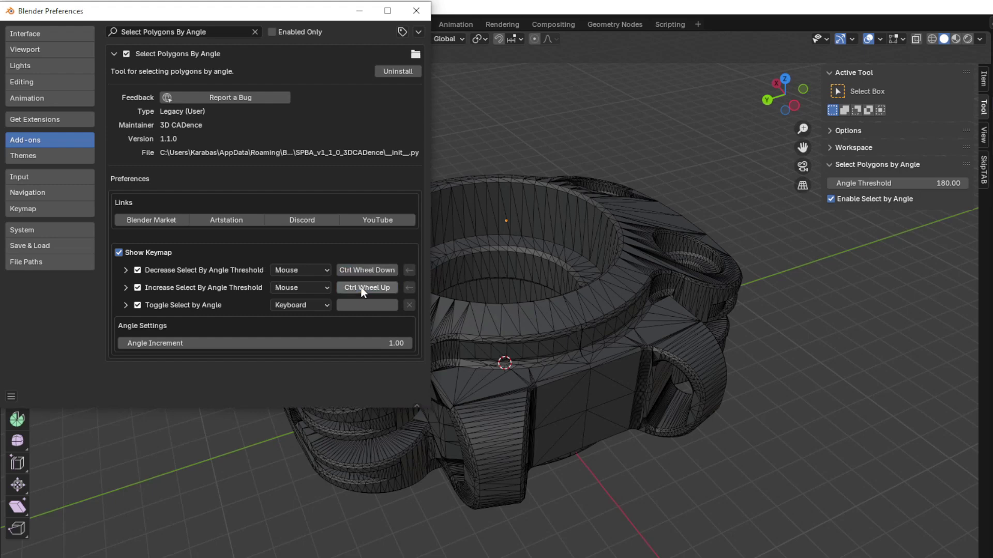
{"action": "key", "text": "shift+ctrl+a"}
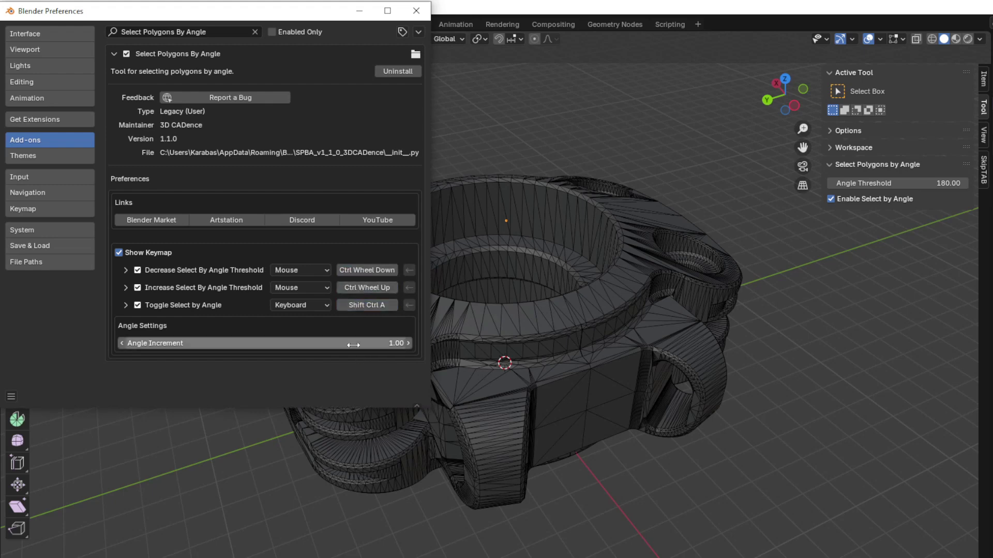
Set Angle Increment to 5, close Preferences, and toggle angle selection on the part.
{"action": "left_click", "coordinate": [354, 343]}
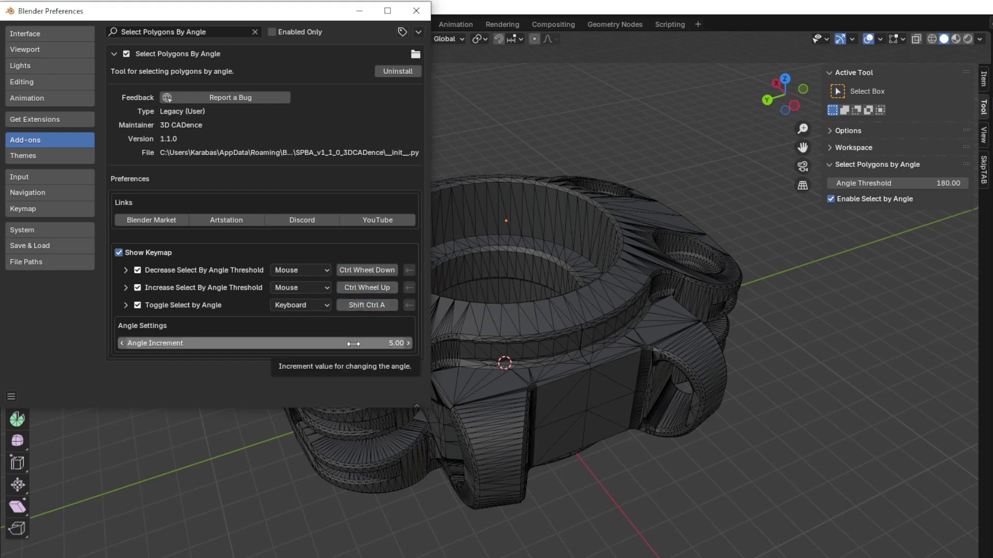
{"action": "left_click", "coordinate": [416, 12]}
{"action": "key", "text": "shift+ctrl+a"}
{"action": "middle_click_drag", "start_coordinate": [493, 254], "coordinate": [492, 271]}
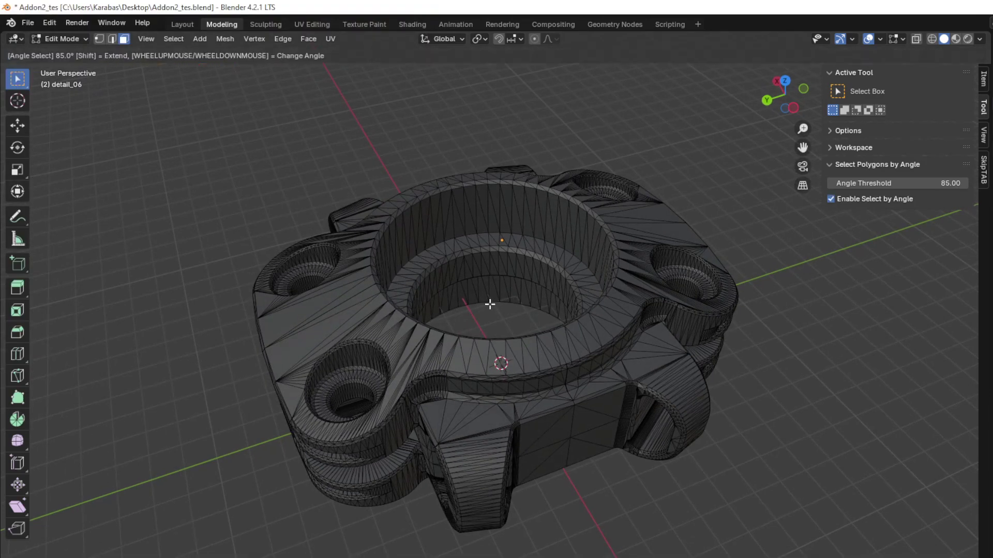
Angle-select the top surface and add the lower front face to the selection.
{"action": "left_click", "coordinate": [531, 359]}
{"action": "middle_click_drag", "start_coordinate": [565, 379], "coordinate": [552, 366]}
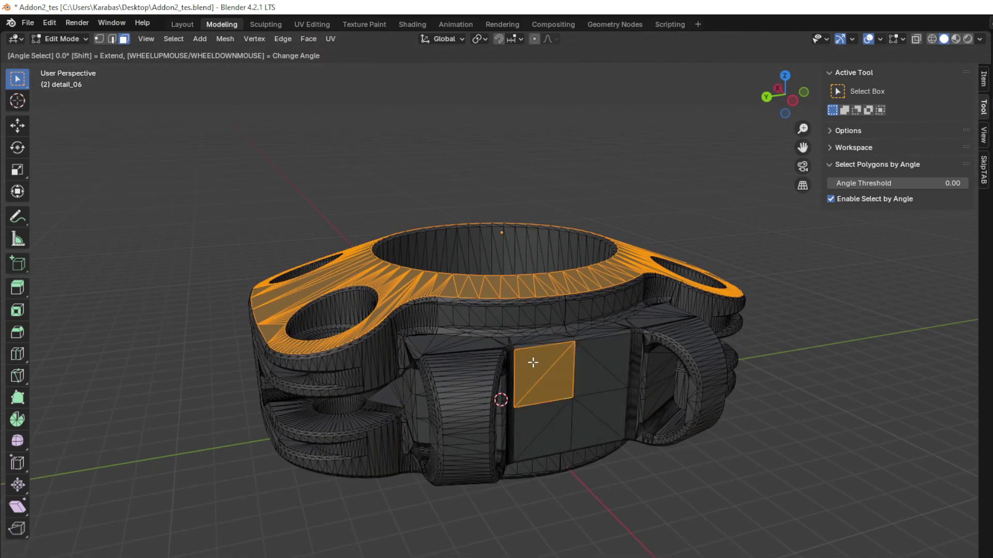
{"action": "left_click", "coordinate": [589, 416], "text": "shift"}
{"action": "middle_click_drag", "start_coordinate": [589, 416], "coordinate": [401, 375]}
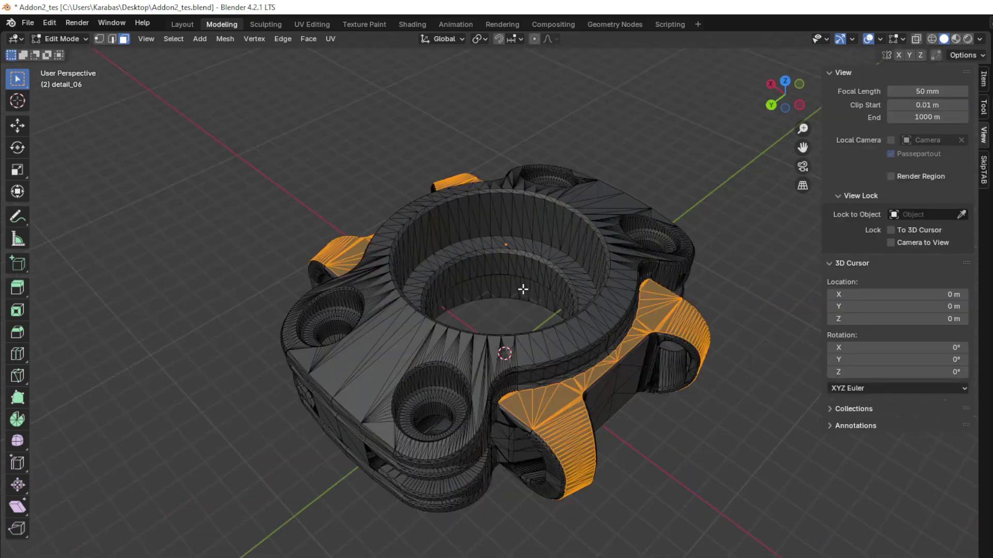
{"action": "middle_click_drag", "start_coordinate": [523, 289], "coordinate": [615, 375]}
Angle-select the front flange, add the top face, and widen the threshold toward 70°.
{"action": "left_click", "coordinate": [377, 310]}
{"action": "left_click", "coordinate": [465, 410]}
{"action": "left_click", "coordinate": [338, 333], "text": "shift"}
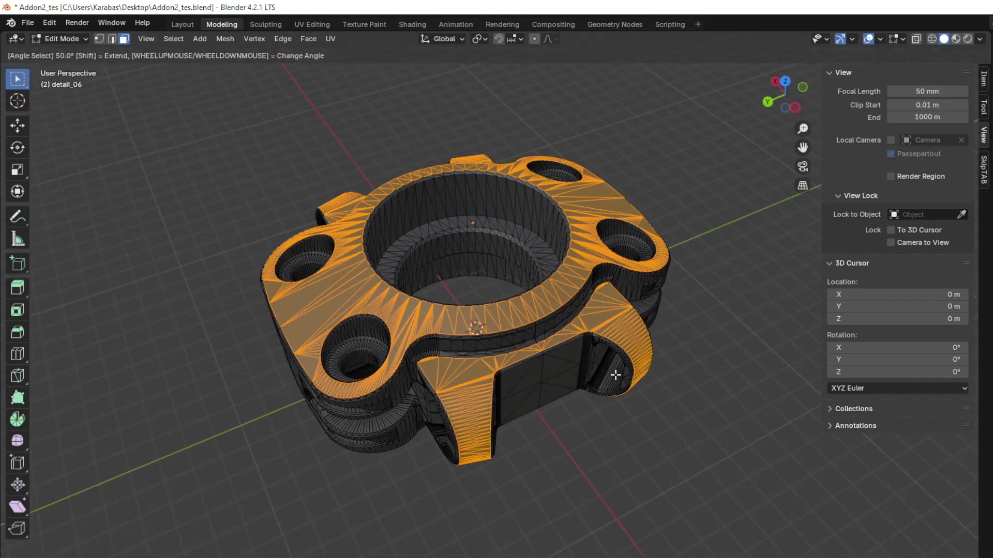
{"action": "scroll", "coordinate": [615, 375], "scroll_direction": "up", "scroll_amount": 2}
{"action": "middle_click_drag", "start_coordinate": [583, 393], "coordinate": [543, 405]}
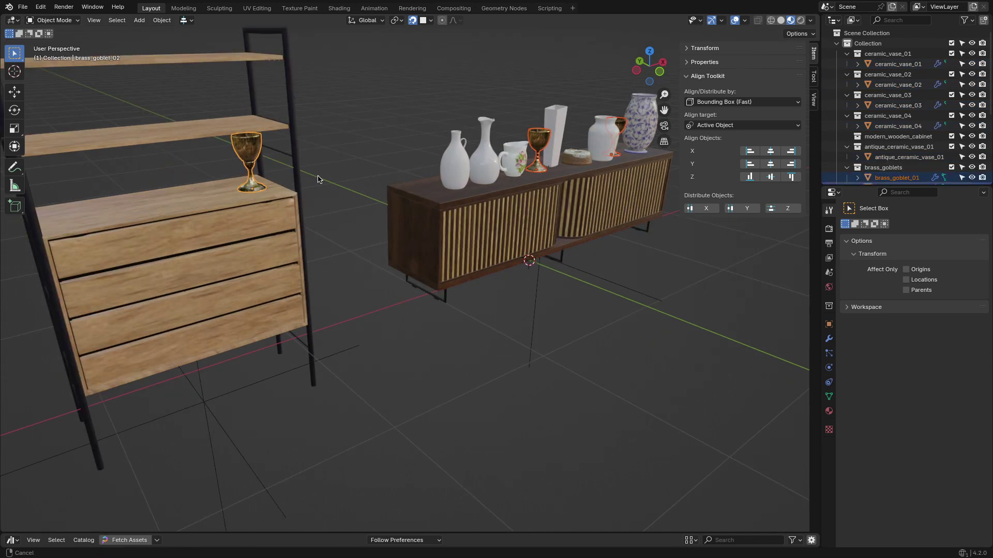
Align the goblets to the shelf's height, centre them in X and Y, then select the vases.
{"action": "left_click", "coordinate": [750, 177]}
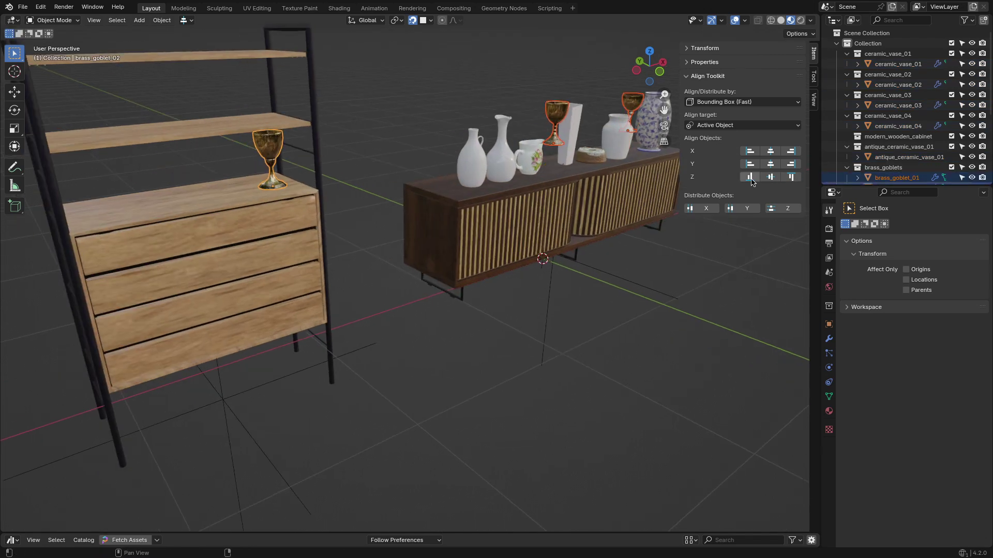
{"action": "left_click", "coordinate": [771, 151]}
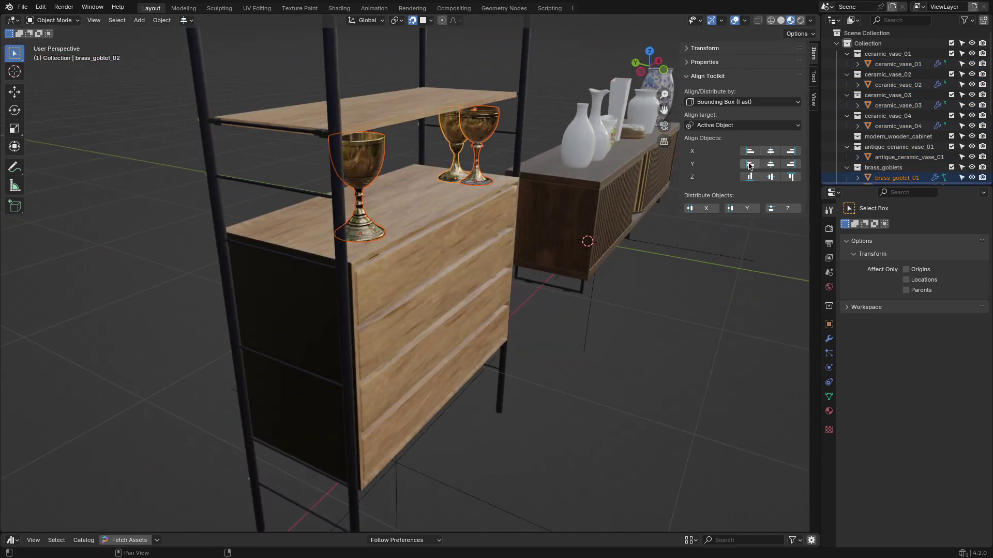
{"action": "left_click", "coordinate": [724, 208]}
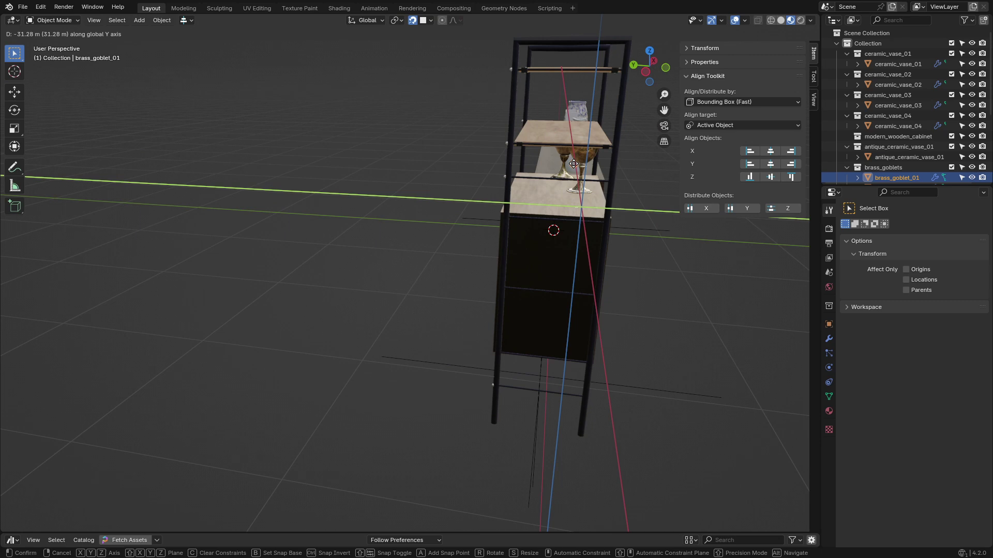
{"action": "left_click", "coordinate": [765, 165]}
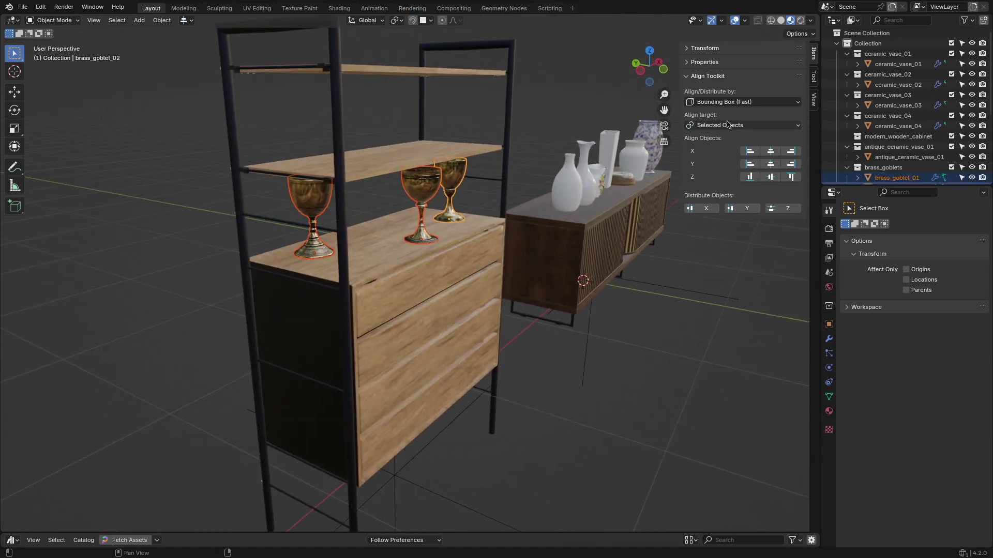
{"action": "left_click", "coordinate": [624, 175], "text": "shift"}
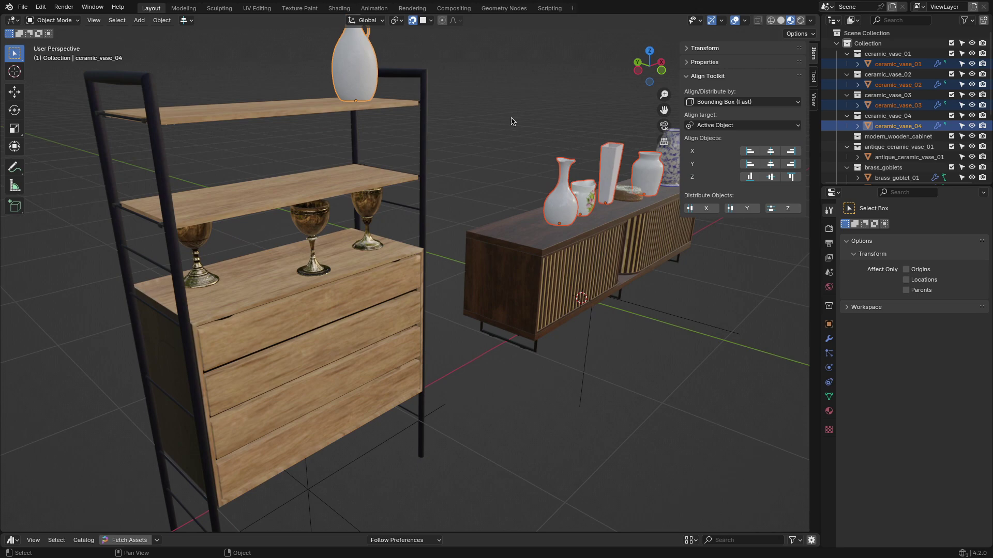
{"action": "left_click_drag", "start_coordinate": [560, 38], "coordinate": [499, 75]}
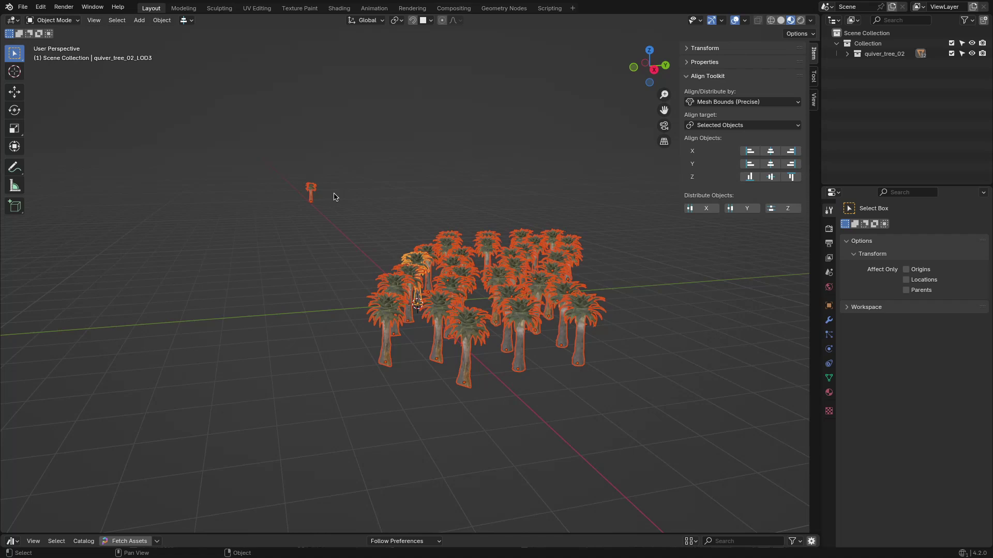
Line the quiver trees up on one X position and space them evenly along the row.
{"action": "left_click", "coordinate": [723, 126]}
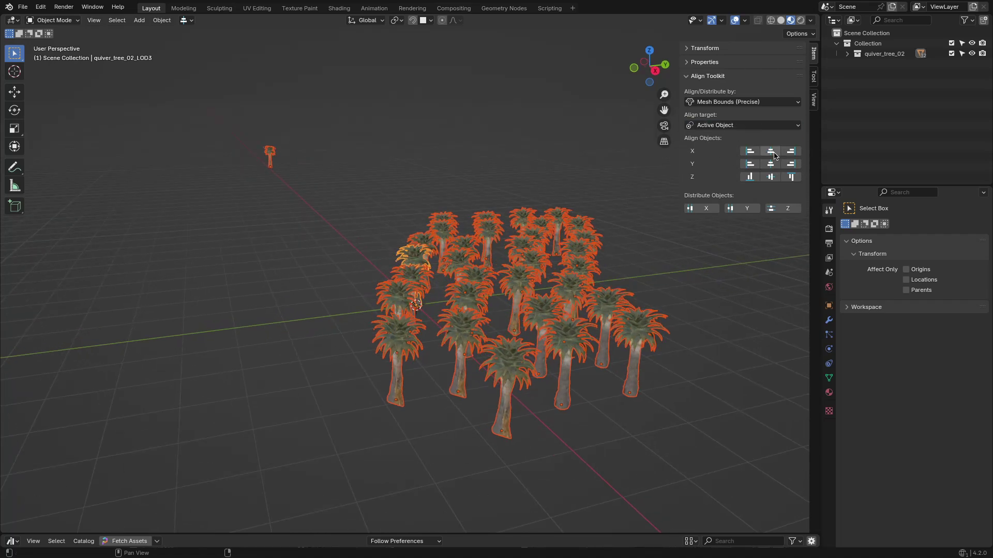
{"action": "left_click", "coordinate": [770, 151]}
{"action": "middle_click_drag", "start_coordinate": [600, 187], "coordinate": [567, 197]}
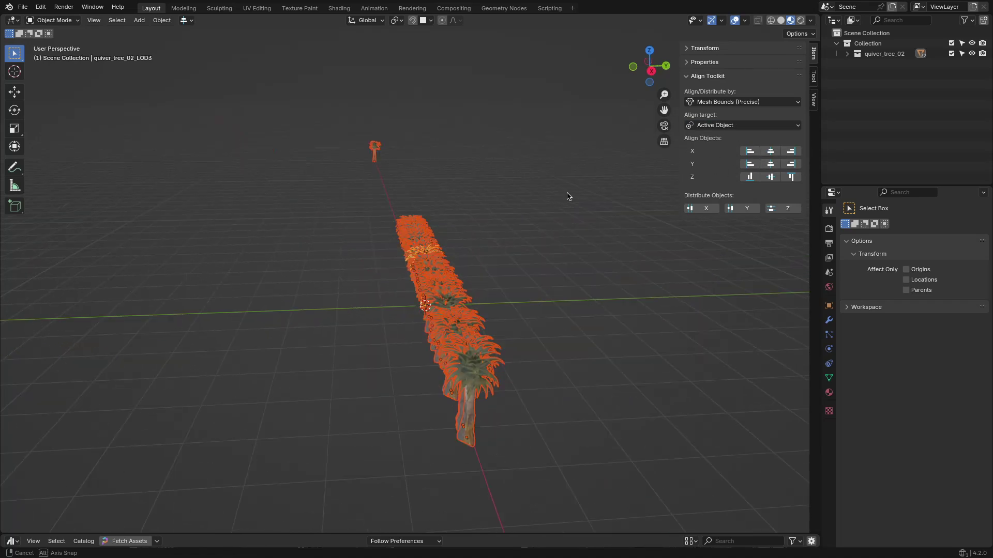
{"action": "left_click", "coordinate": [707, 208]}
{"action": "middle_click_drag", "start_coordinate": [569, 243], "coordinate": [382, 358]}
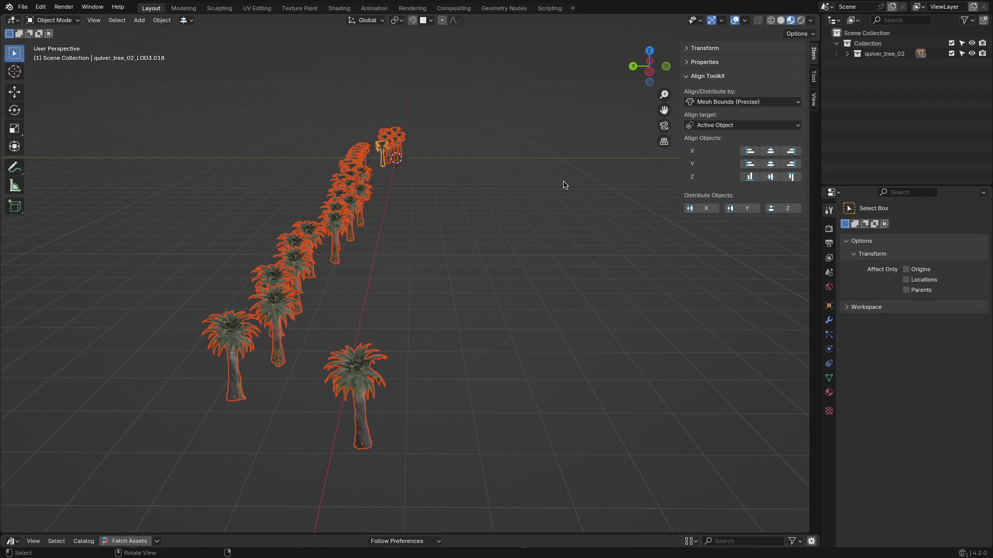
Set the align target to Selected Objects and start moving the trees with G.
{"action": "left_click", "coordinate": [743, 125]}
{"action": "left_click", "coordinate": [724, 135]}
{"action": "middle_click_drag", "start_coordinate": [724, 136], "coordinate": [522, 204]}
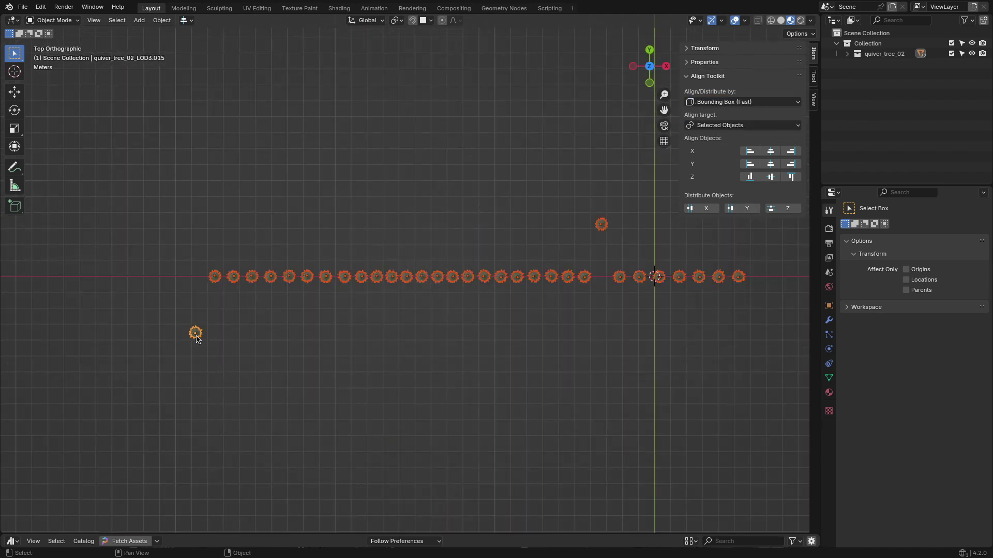
{"action": "key", "text": "g"}
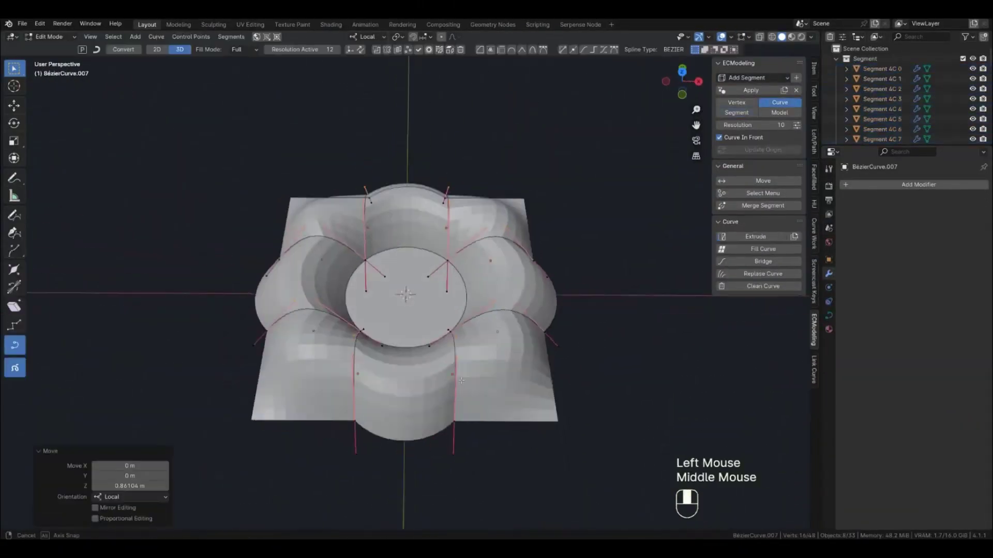
Orbit the view around the curve flower model.
{"action": "middle_click_drag", "start_coordinate": [466, 372], "coordinate": [488, 379]}
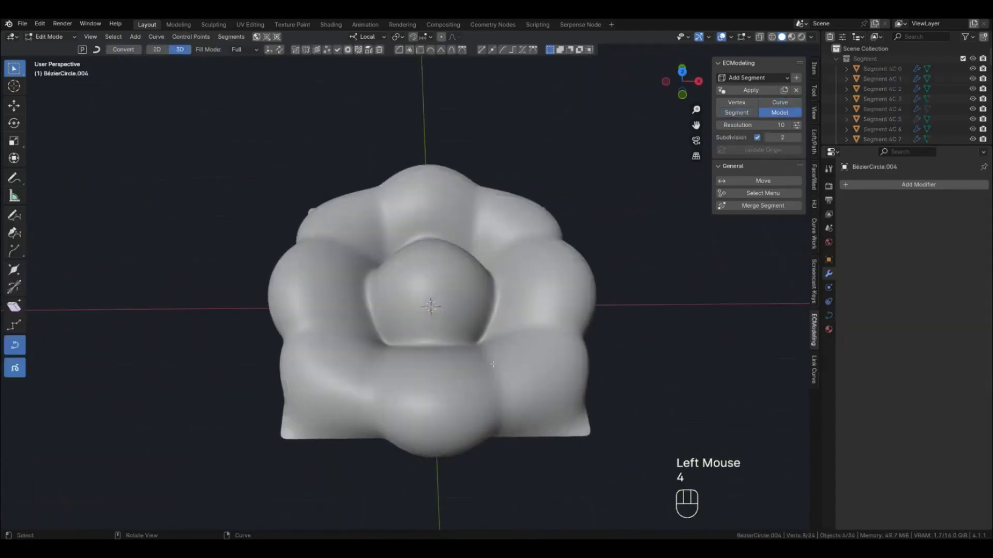
{"action": "middle_click_drag", "start_coordinate": [398, 356], "coordinate": [387, 361]}
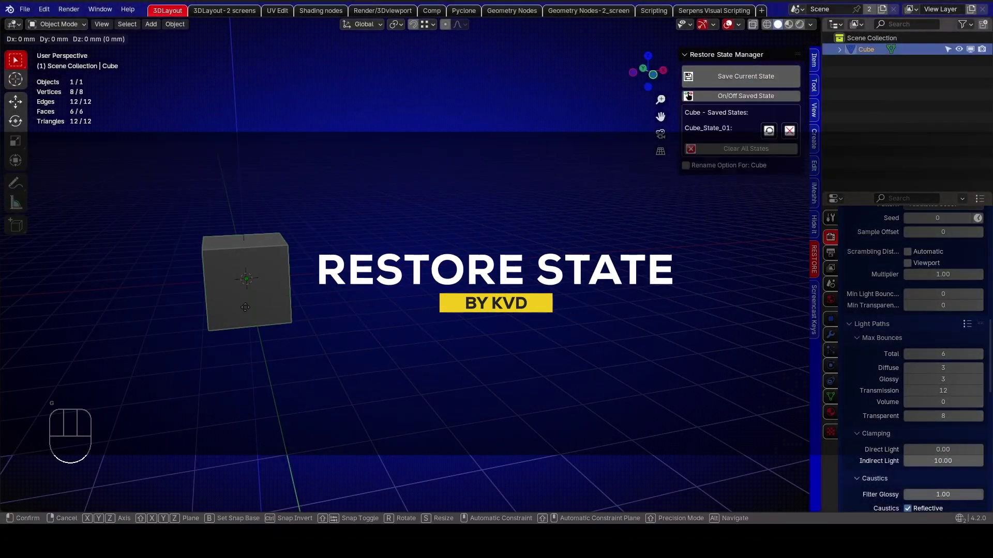
Move the cube 400 along the X axis.
{"action": "key", "text": "KP_Decimal"}
{"action": "key", "text": "Tab"}
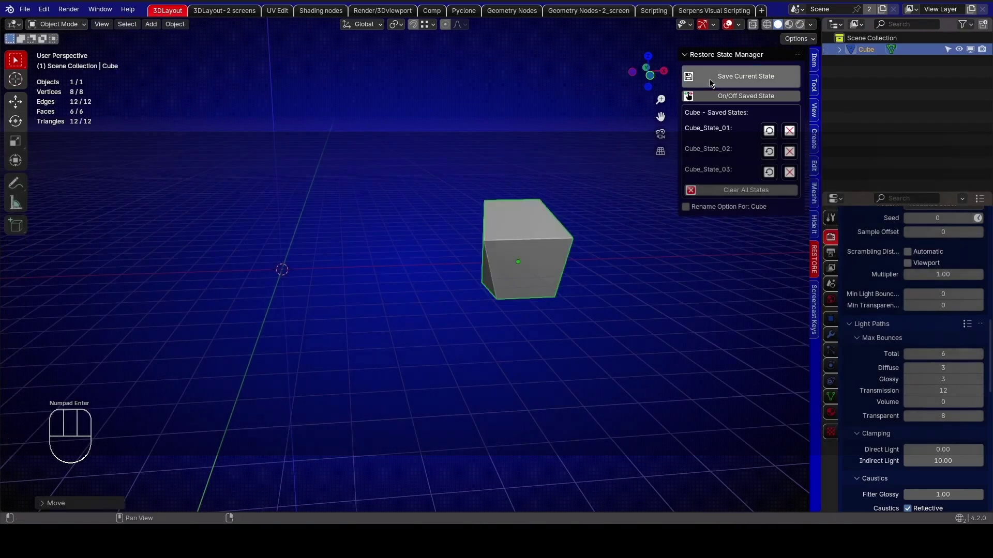
{"action": "key", "text": "g"}
{"action": "key", "text": "x"}
{"action": "key", "text": "KP_4"}
{"action": "key", "text": "KP_0"}
{"action": "key", "text": "KP_0"}
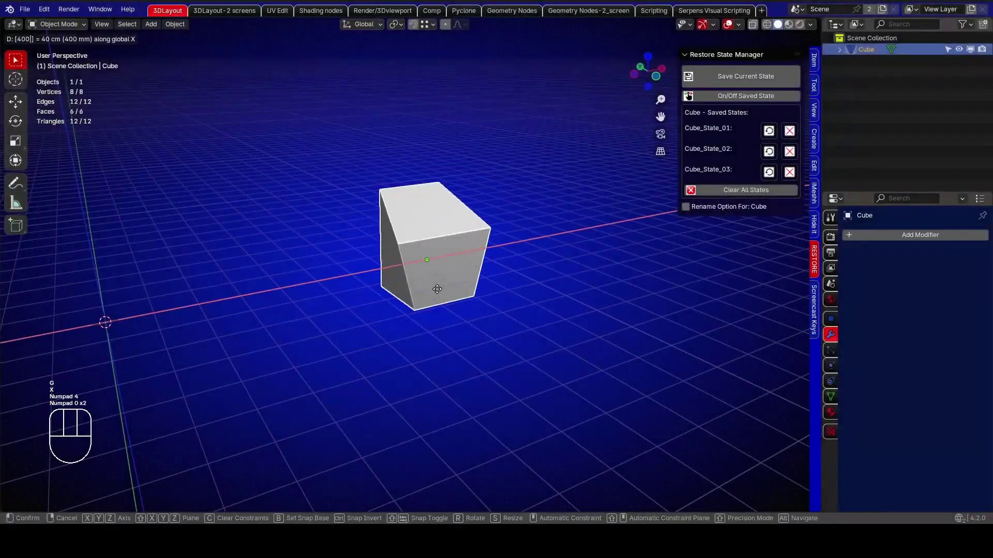
{"action": "key", "text": "Return"}
Add a Wireframe modifier to the cube with offset -0.475.
{"action": "left_click", "coordinate": [920, 235]}
{"action": "mouse_move", "coordinate": [879, 243]}
{"action": "left_click", "coordinate": [723, 430]}
{"action": "left_click", "coordinate": [935, 283]}
{"action": "type", "text": "-0.475"}
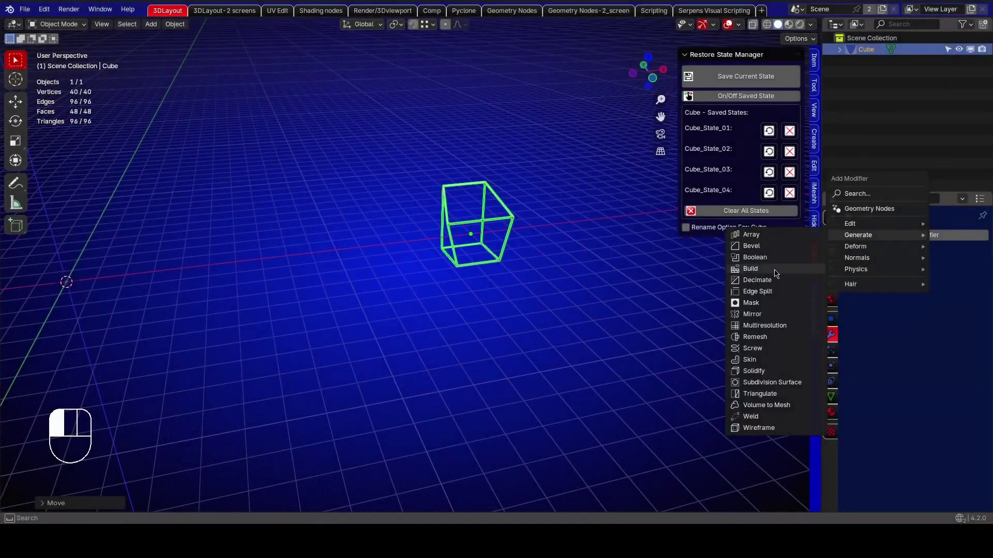
Add a Solidify modifier with thickness 2, apply it, and save the hollow cube as a state.
{"action": "left_click", "coordinate": [754, 374]}
{"action": "left_click", "coordinate": [938, 283]}
{"action": "type", "text": "2"}
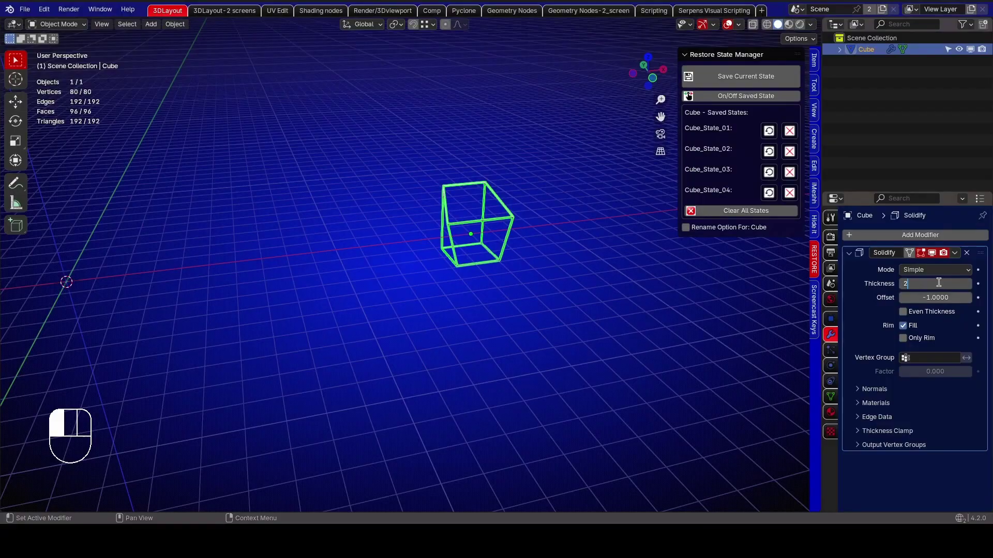
{"action": "left_click", "coordinate": [954, 252]}
{"action": "left_click", "coordinate": [926, 257]}
{"action": "left_click", "coordinate": [745, 76]}
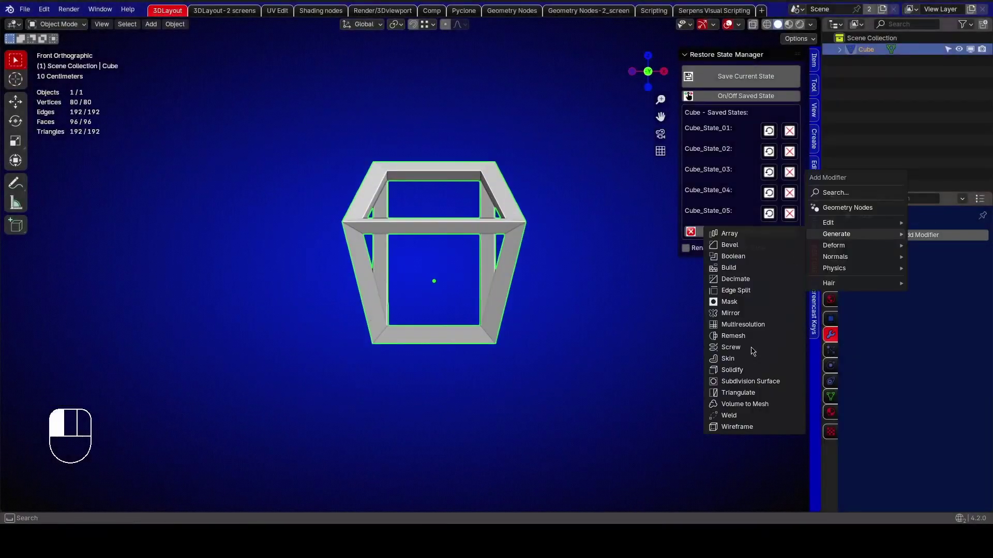
Round the cube with Subdivision Surface, save further states, and restore the hollow Cube_State_05.
{"action": "left_click", "coordinate": [749, 381]}
{"action": "left_click", "coordinate": [746, 76]}
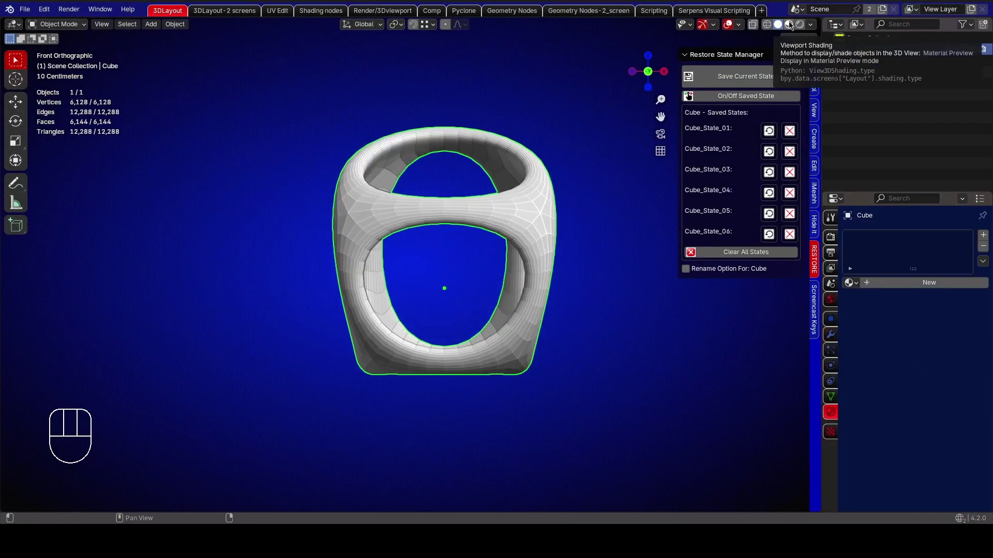
{"action": "left_click", "coordinate": [754, 77]}
{"action": "left_click", "coordinate": [769, 213]}
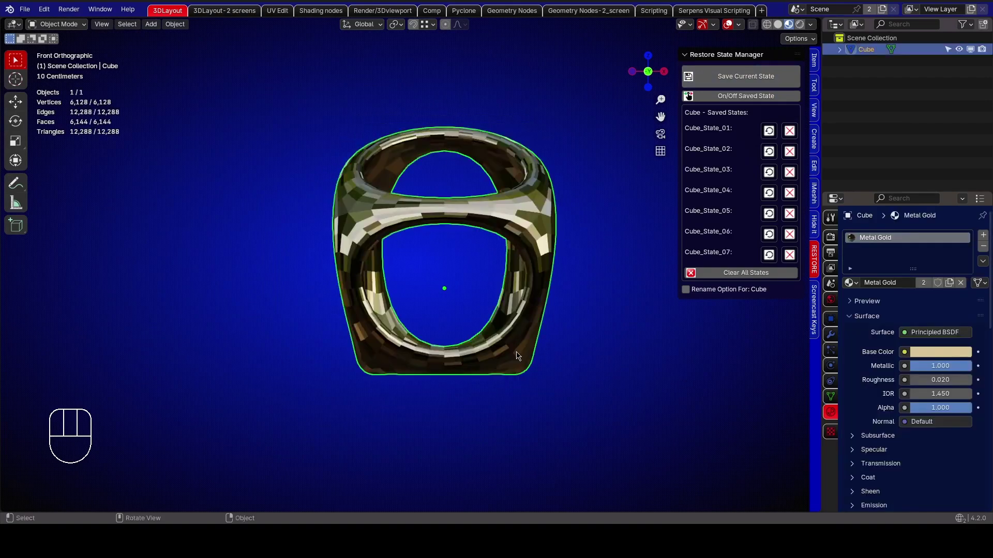
{"action": "middle_click_drag", "start_coordinate": [517, 310], "coordinate": [517, 290]}
{"action": "left_click", "coordinate": [746, 76]}
{"action": "left_click", "coordinate": [769, 213]}
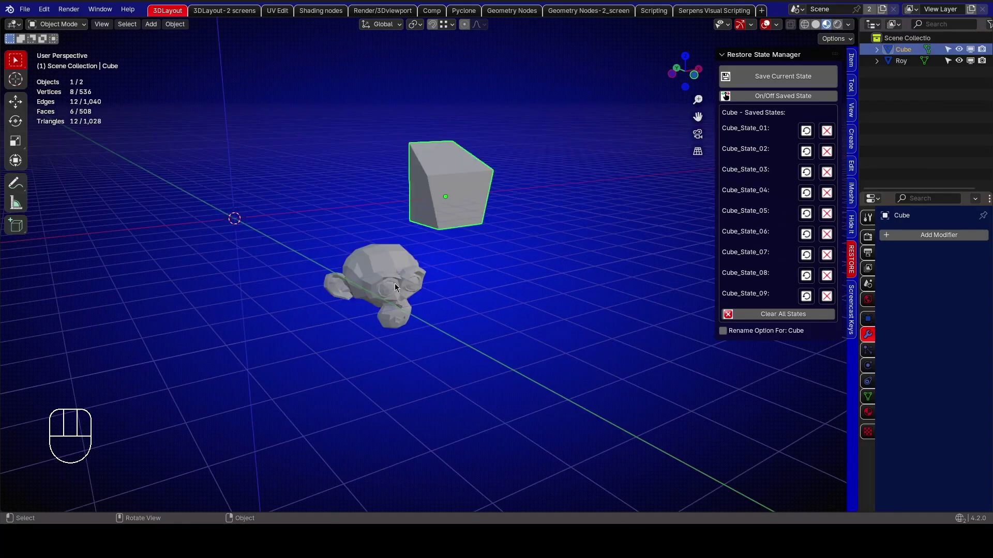
Select Roy, save its current state, then save the enlarged monkey as Roy_State_02.
{"action": "left_click", "coordinate": [395, 284]}
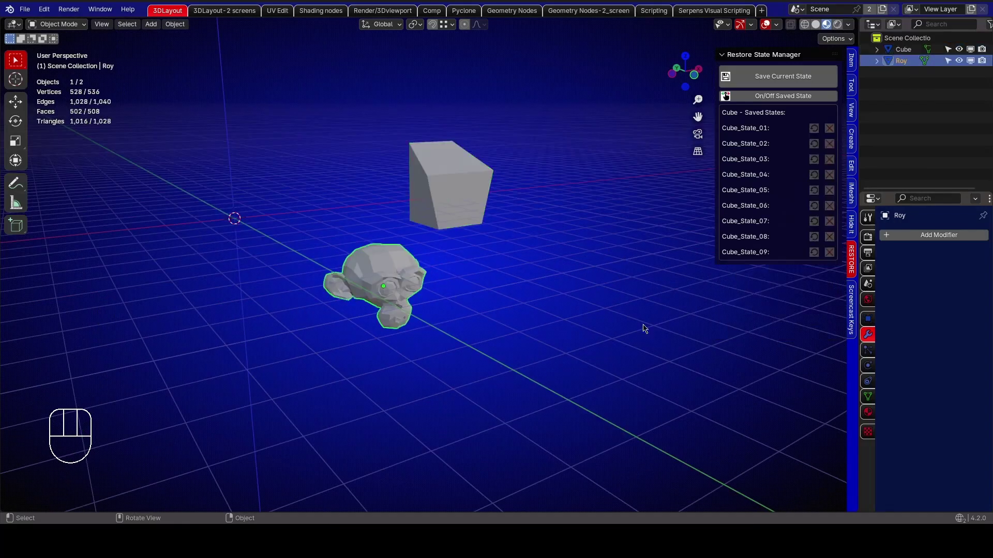
{"action": "left_click", "coordinate": [777, 77]}
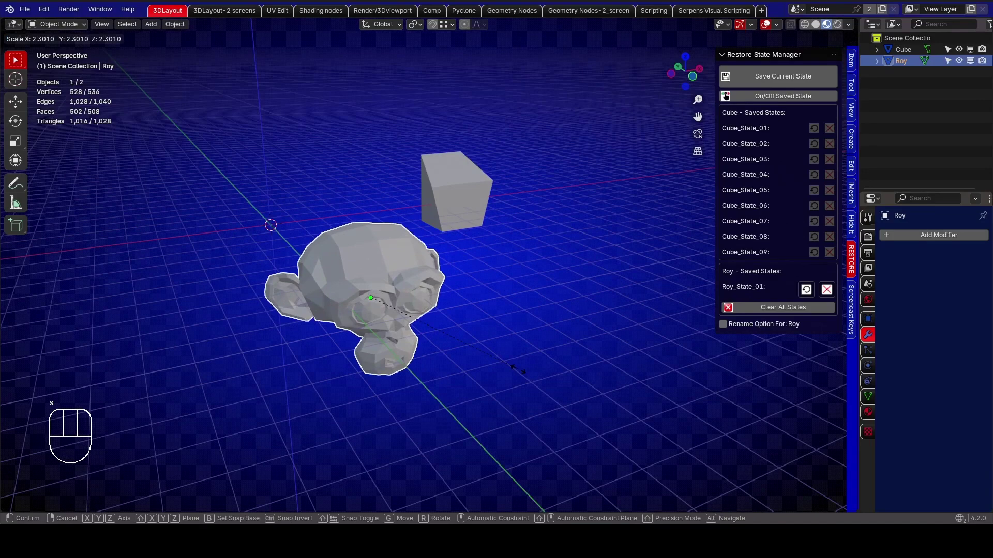
{"action": "left_click", "coordinate": [759, 84]}
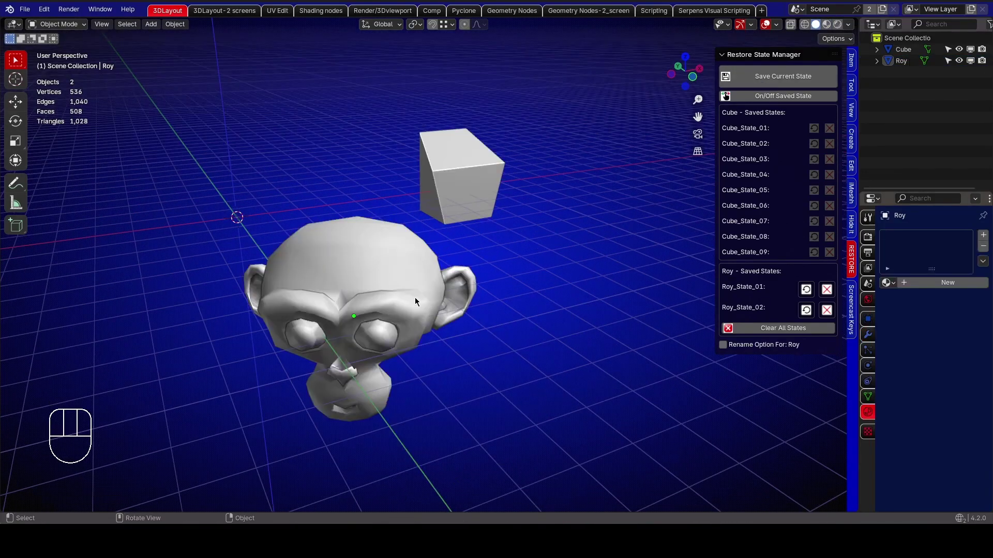
Delete half of Roy's vertices in Edit Mode and save it as Roy_State_03.
{"action": "key", "text": "Tab"}
{"action": "key", "text": "x"}
{"action": "left_click", "coordinate": [382, 207]}
{"action": "key", "text": "Tab"}
{"action": "left_click", "coordinate": [777, 76]}
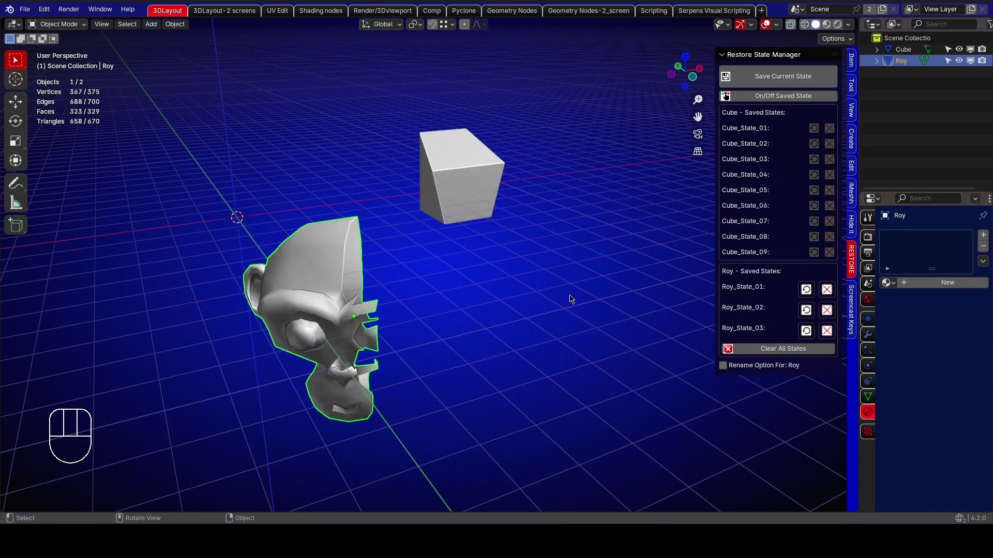
Switch between Roy's full and half states, save the Metal Gold version, and restore Roy_State_03.
{"action": "left_click", "coordinate": [806, 311]}
{"action": "left_click", "coordinate": [806, 330]}
{"action": "left_click", "coordinate": [807, 310]}
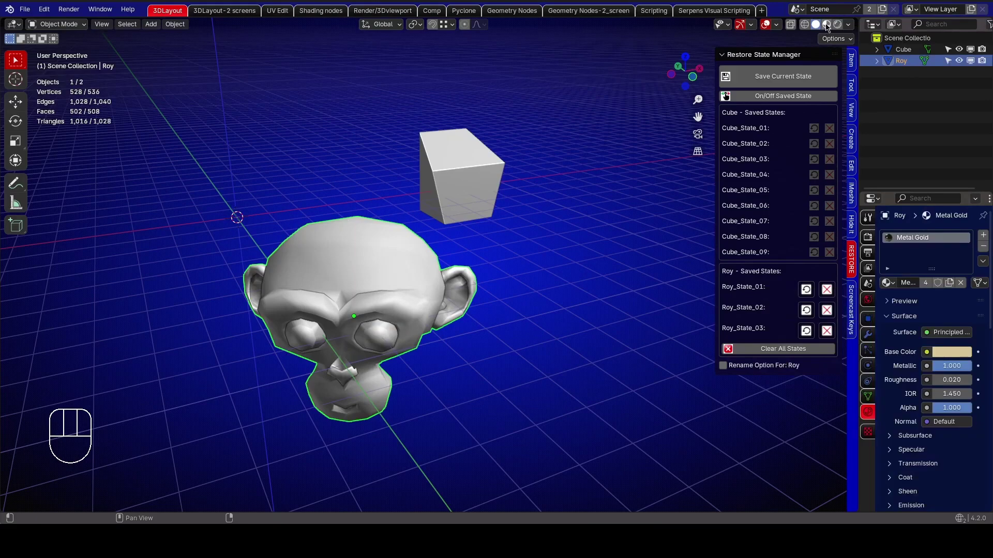
{"action": "left_click", "coordinate": [766, 76]}
{"action": "left_click", "coordinate": [806, 331]}
{"action": "middle_click_drag", "start_coordinate": [647, 373], "coordinate": [501, 315]}
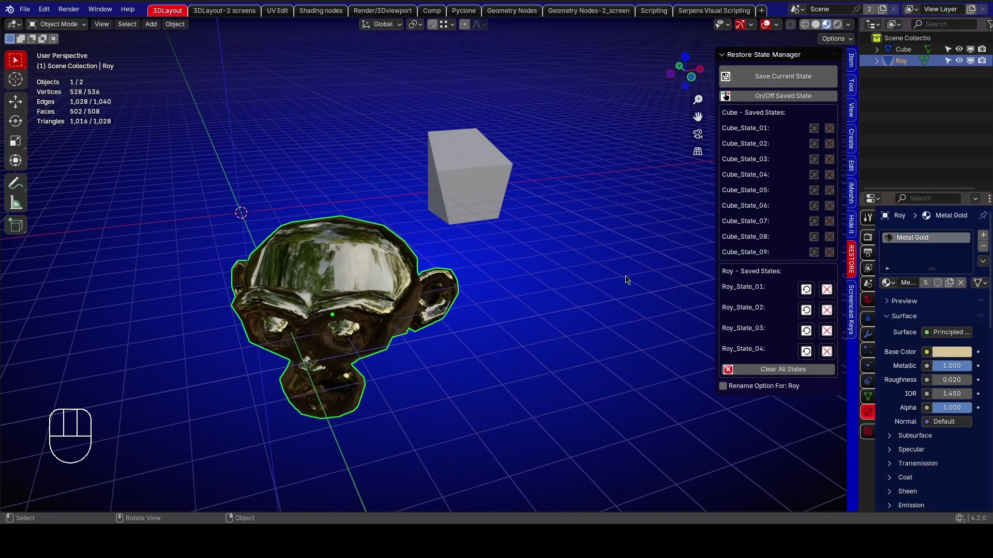
Select the cube and cycle through its saved positions and the holey cube state.
{"action": "left_click", "coordinate": [506, 216]}
{"action": "left_click", "coordinate": [807, 214]}
{"action": "left_click", "coordinate": [806, 193]}
{"action": "left_click", "coordinate": [806, 172]}
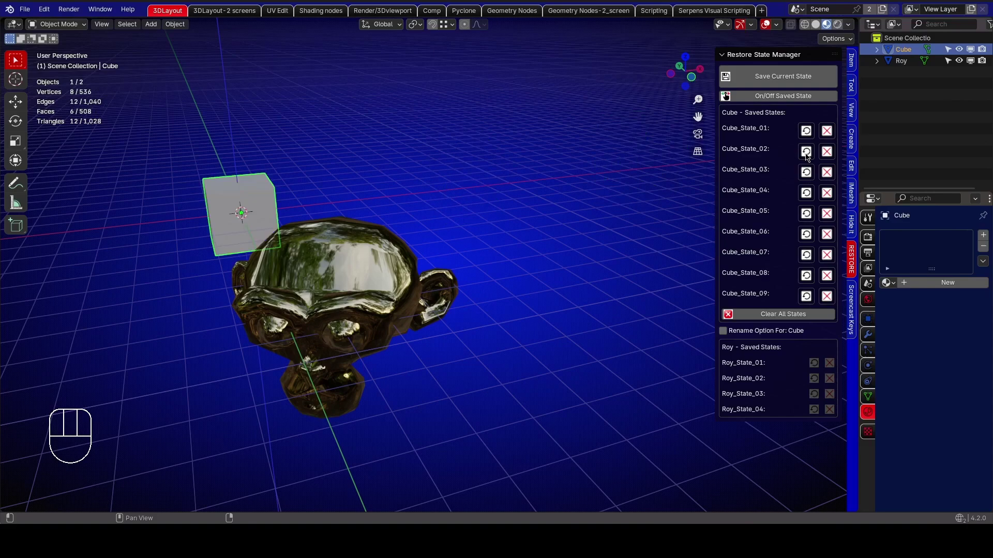
{"action": "left_click", "coordinate": [807, 234]}
Select Roy and cycle through its saved states, ending on the gold metal look.
{"action": "left_click", "coordinate": [814, 394]}
{"action": "left_click", "coordinate": [807, 352]}
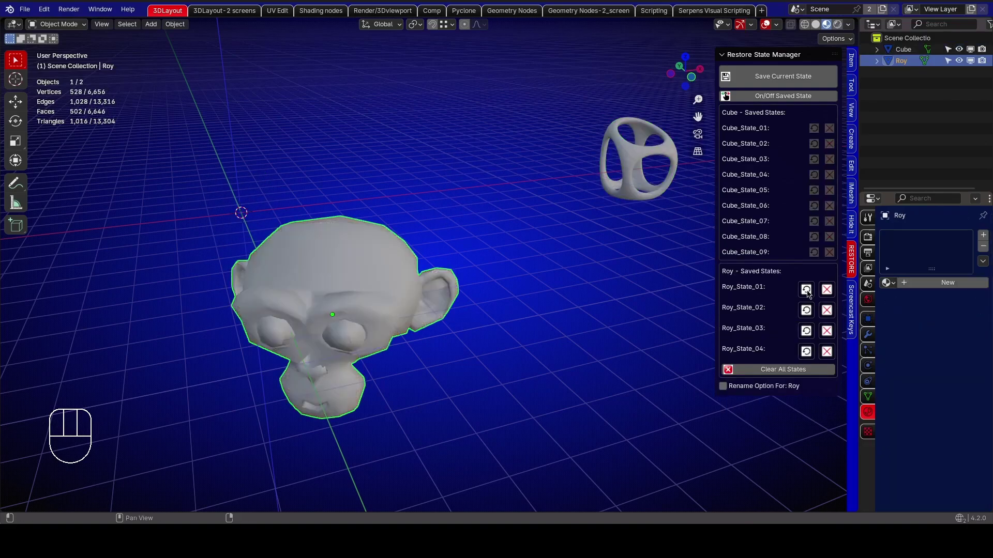
{"action": "left_click", "coordinate": [806, 289]}
{"action": "left_click", "coordinate": [806, 310]}
{"action": "left_click", "coordinate": [806, 331]}
{"action": "left_click", "coordinate": [806, 352]}
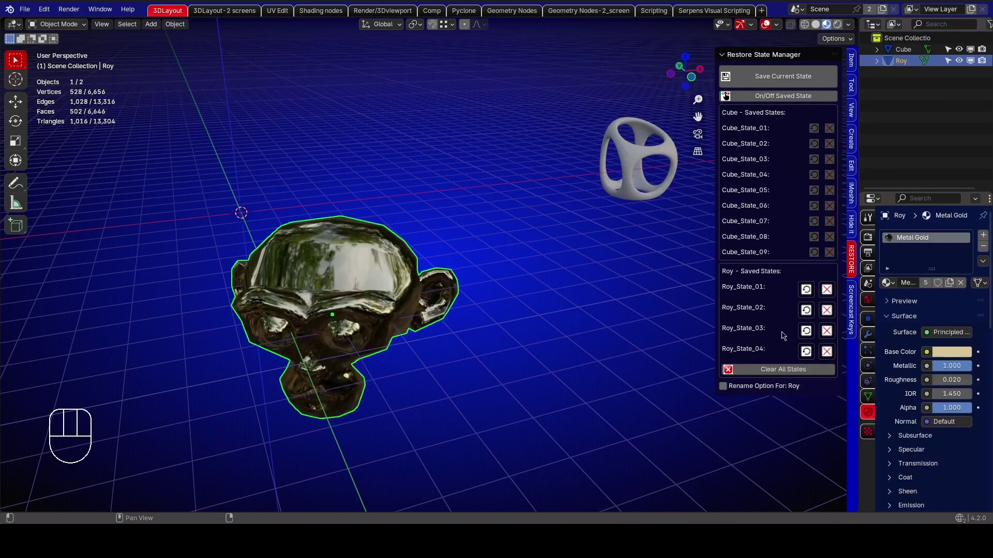
Delete Roy_State_03, then restore Roy_State_04 and finally the small grey Roy_State_01.
{"action": "left_click", "coordinate": [827, 331]}
{"action": "left_click", "coordinate": [799, 352]}
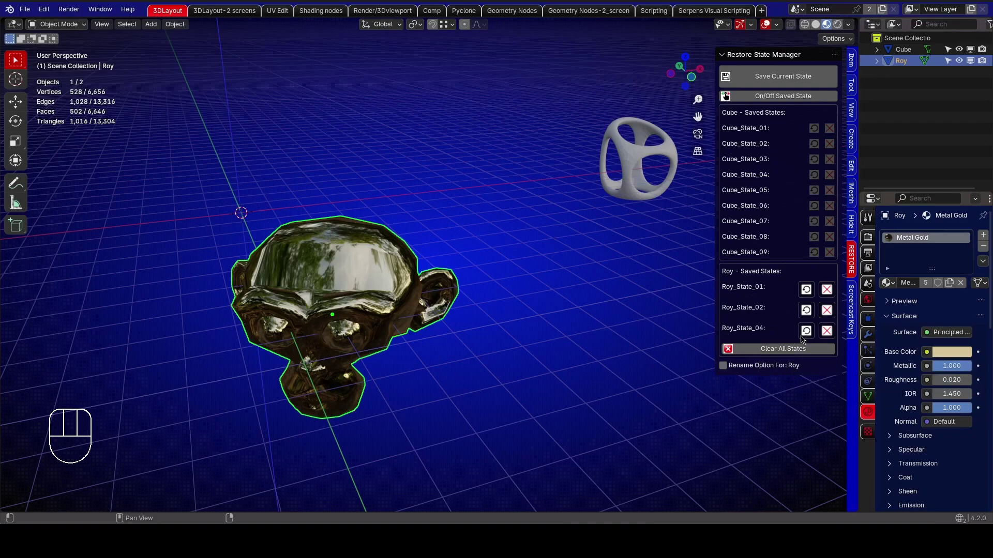
{"action": "left_click", "coordinate": [806, 331]}
{"action": "left_click", "coordinate": [806, 289]}
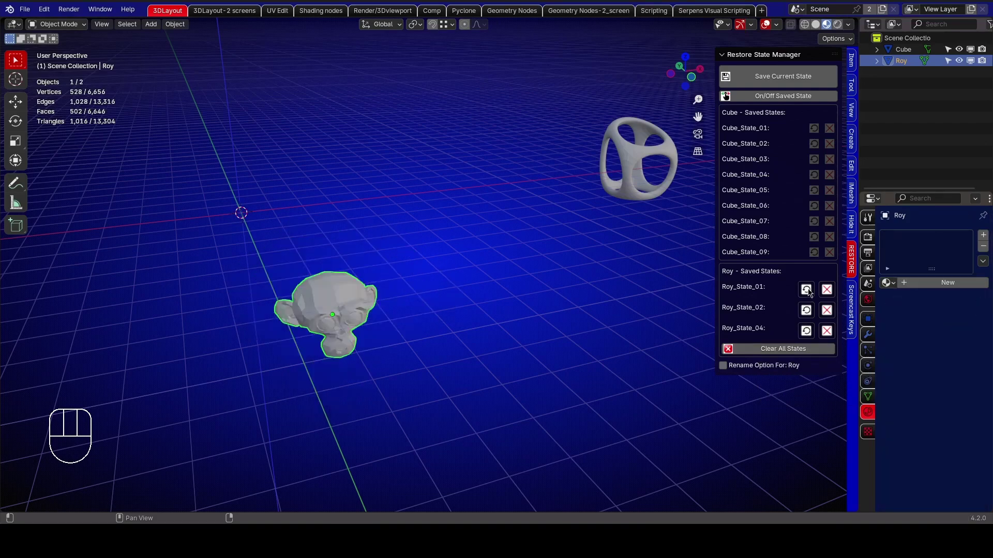
Clear all saved states from both Roy and the cube.
{"action": "left_click", "coordinate": [806, 331]}
{"action": "left_click", "coordinate": [786, 349]}
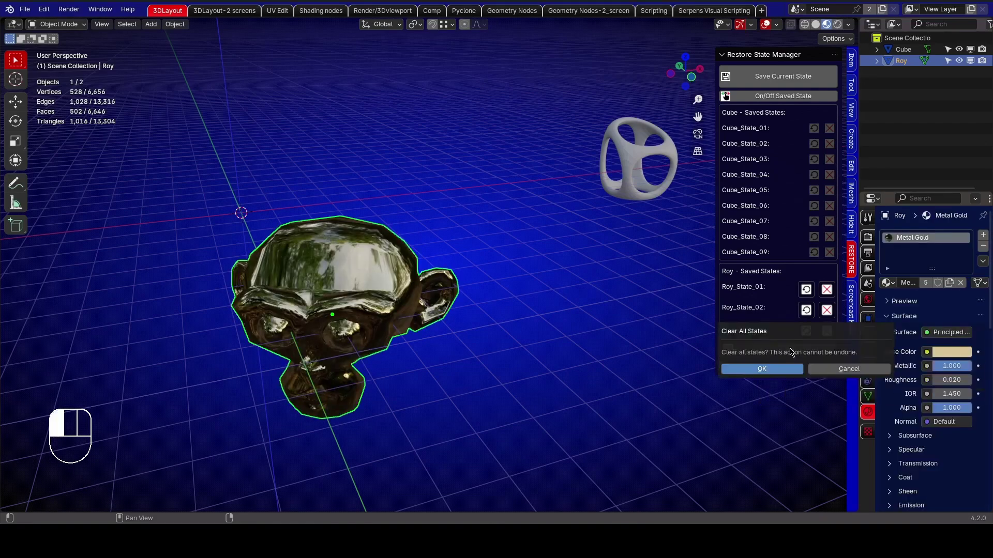
{"action": "left_click", "coordinate": [783, 371]}
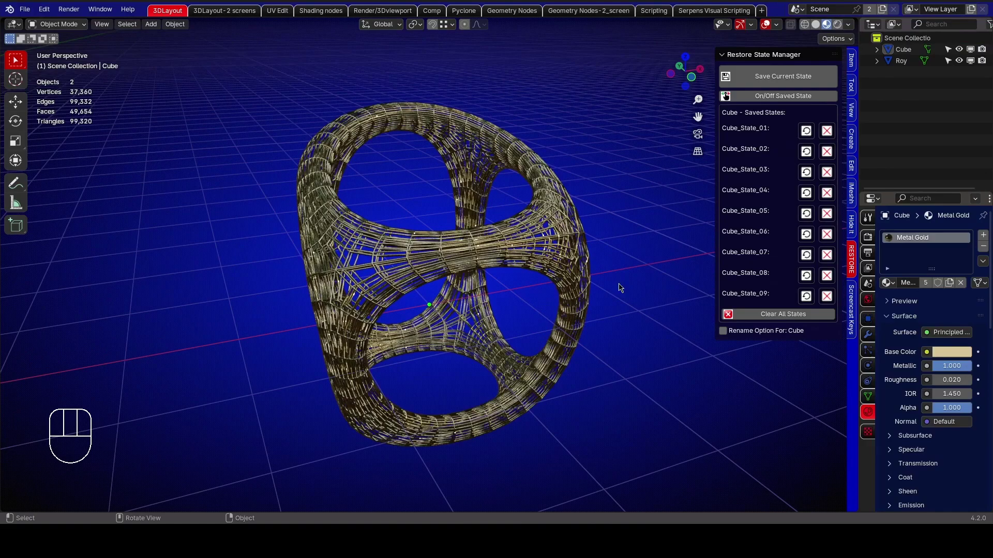
{"action": "left_click", "coordinate": [807, 193]}
{"action": "left_click", "coordinate": [782, 314]}
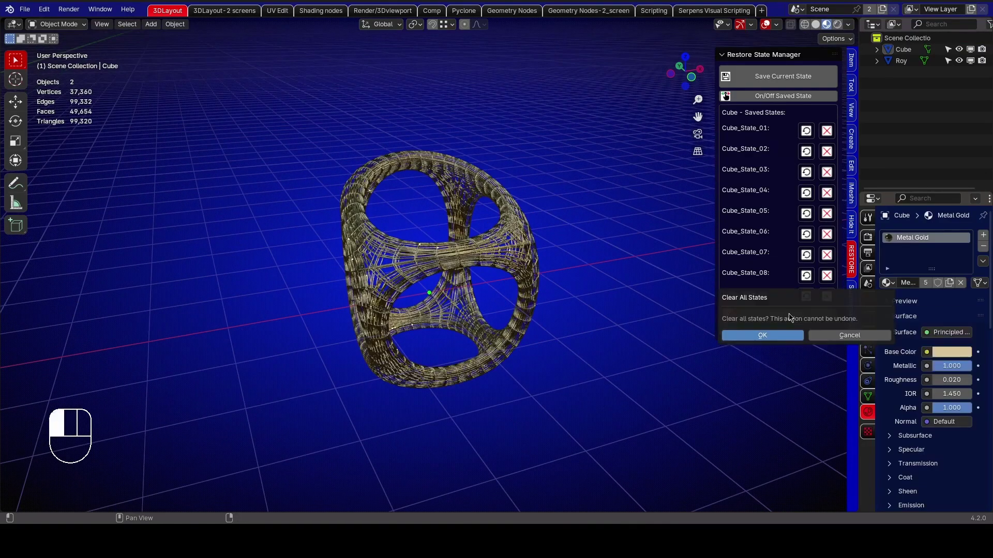
{"action": "left_click", "coordinate": [782, 335]}
{"action": "middle_click_drag", "start_coordinate": [646, 268], "coordinate": [600, 245]}
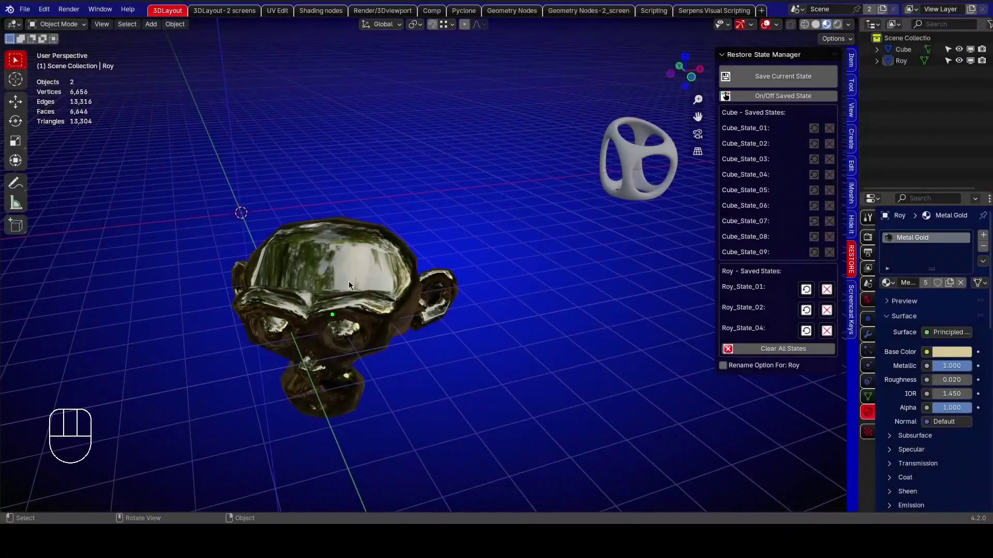
Rename Roy to MONKEY, then restore its first and third saved states.
{"action": "left_click", "coordinate": [348, 281]}
{"action": "left_click", "coordinate": [724, 365]}
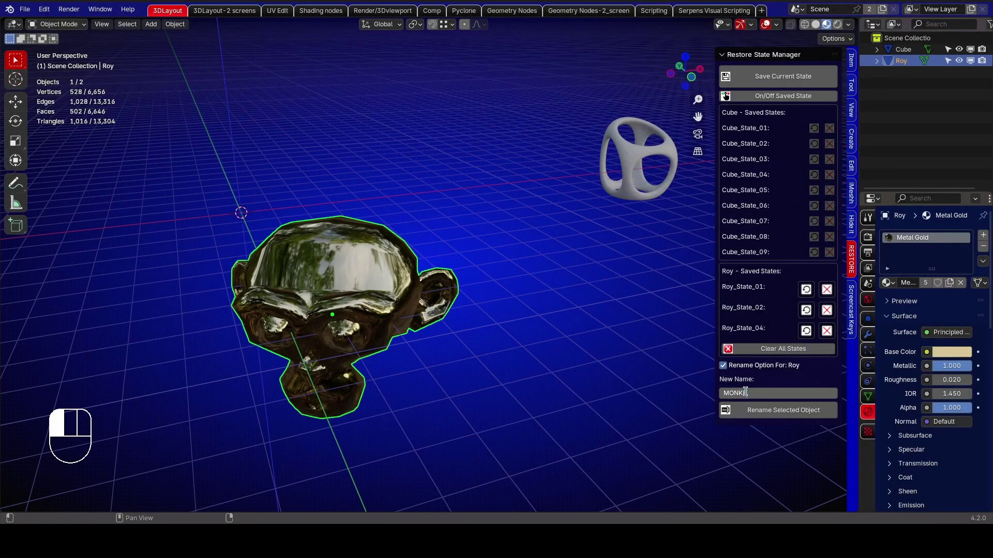
{"action": "key", "text": "Return"}
{"action": "left_click", "coordinate": [782, 410]}
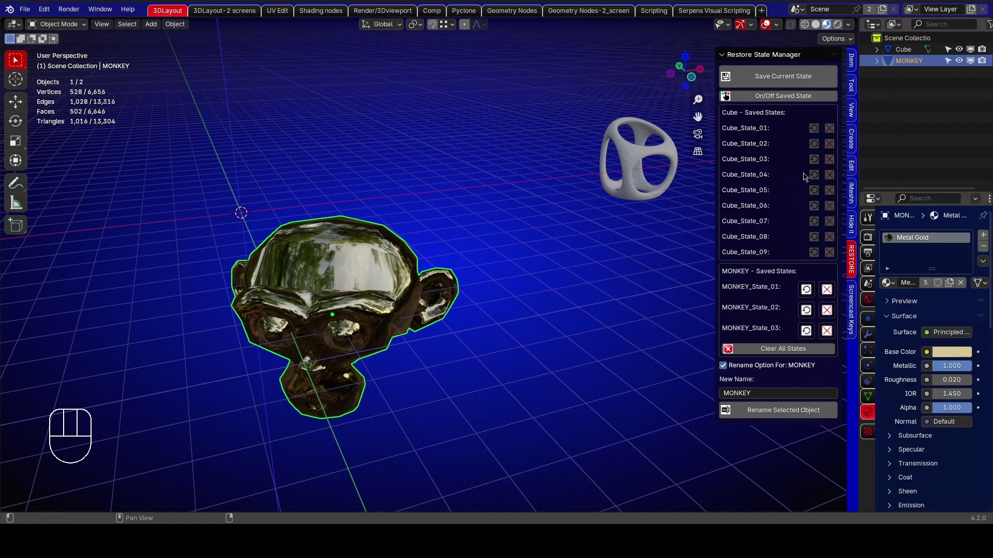
{"action": "left_click", "coordinate": [808, 290]}
{"action": "left_click", "coordinate": [807, 331]}
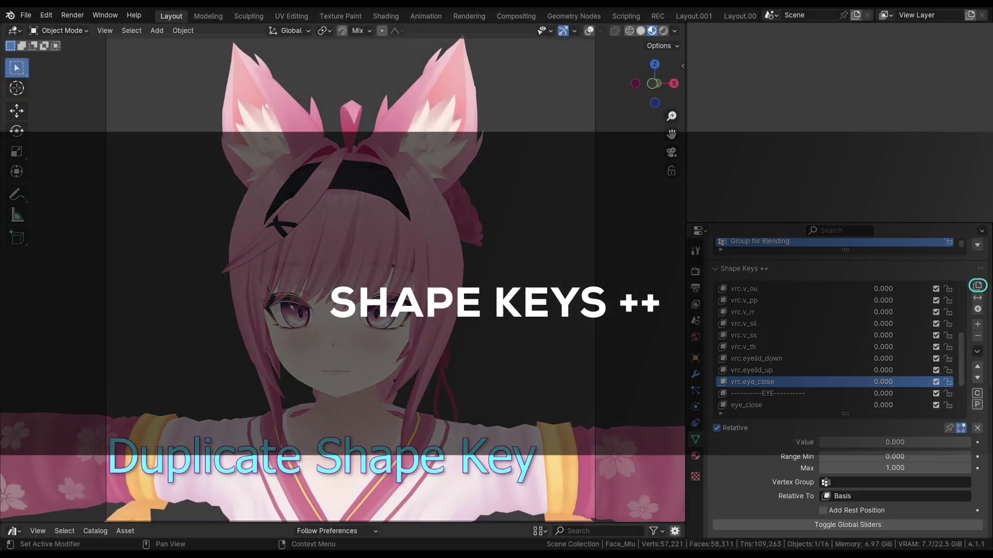
Duplicate vrc.eye_close and undo it, raise its value, and add a new key below it.
{"action": "left_click", "coordinate": [976, 286]}
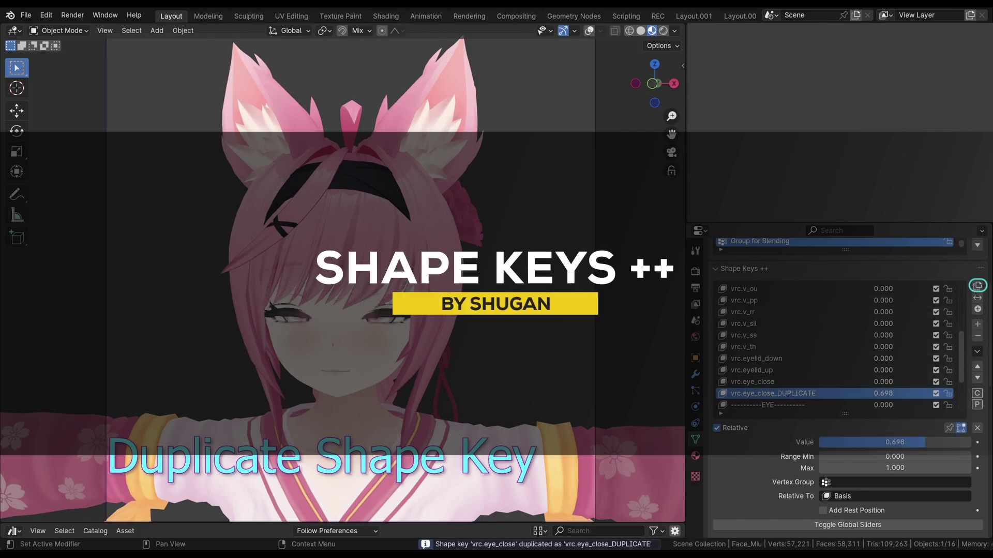
{"action": "key", "text": "ctrl+z"}
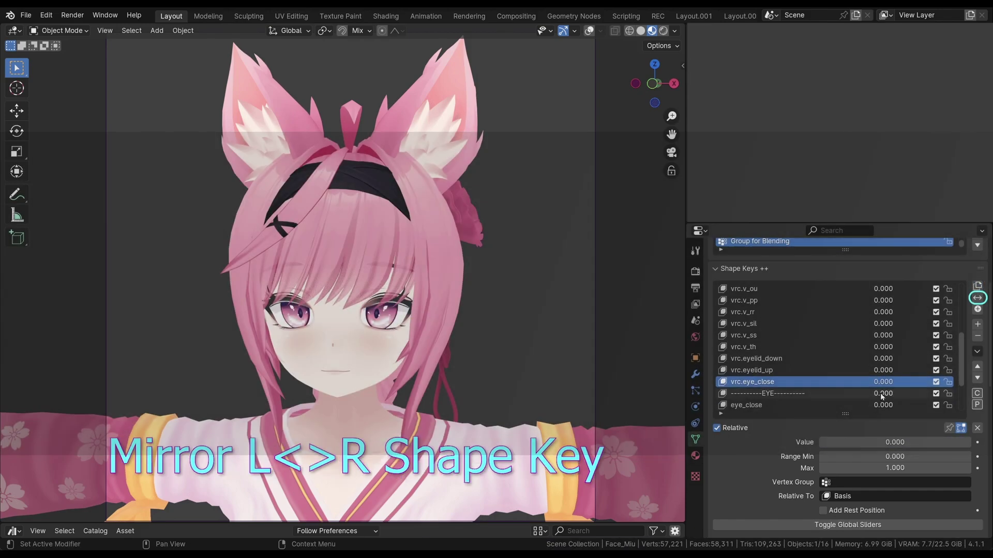
{"action": "left_click_drag", "start_coordinate": [879, 442], "coordinate": [912, 442]}
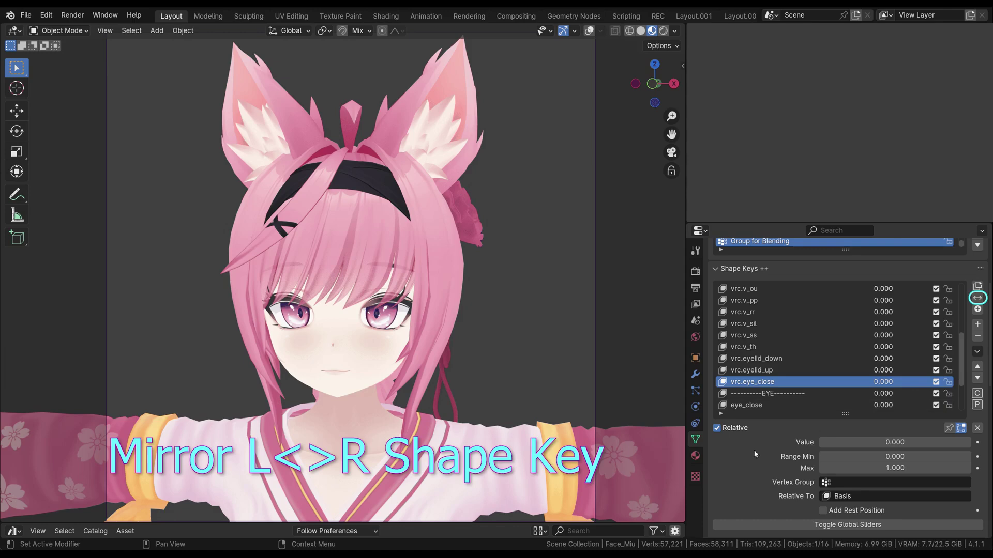
{"action": "left_click", "coordinate": [978, 309]}
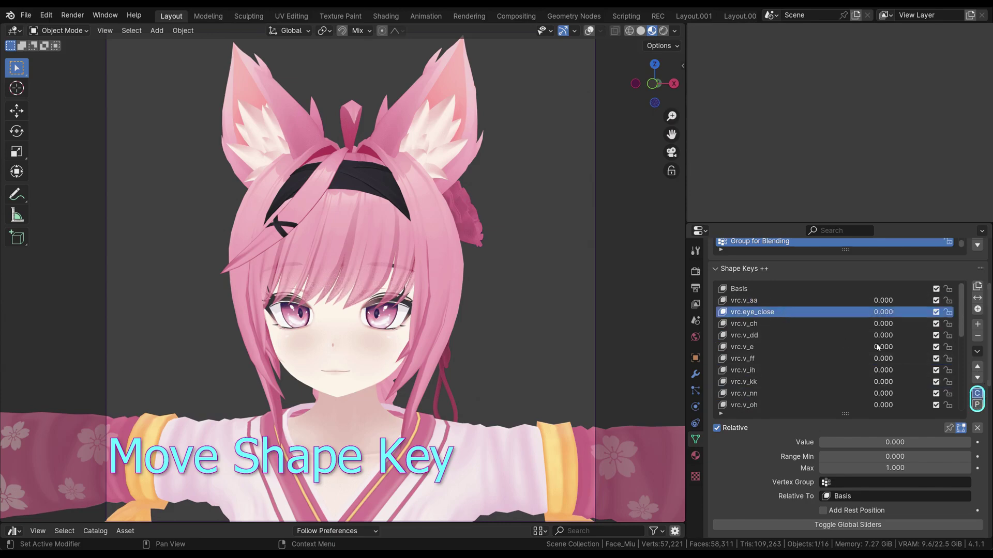
{"action": "scroll", "coordinate": [827, 362], "scroll_direction": "down", "scroll_amount": 6}
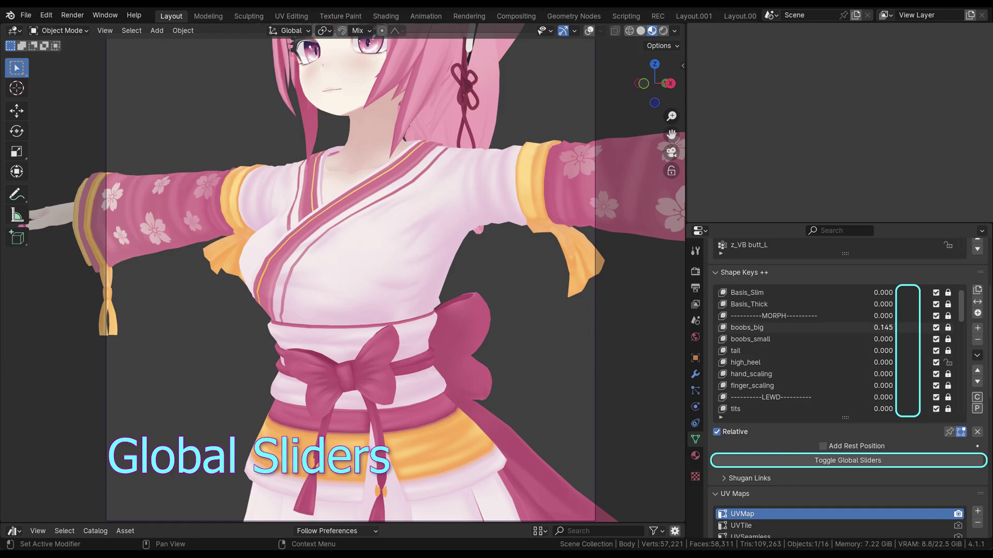
Raise boobs_big, set its global slider to 1.000, then reset it to 0.000 and hide global sliders.
{"action": "left_click_drag", "start_coordinate": [882, 328], "coordinate": [890, 327]}
{"action": "left_click", "coordinate": [848, 461]}
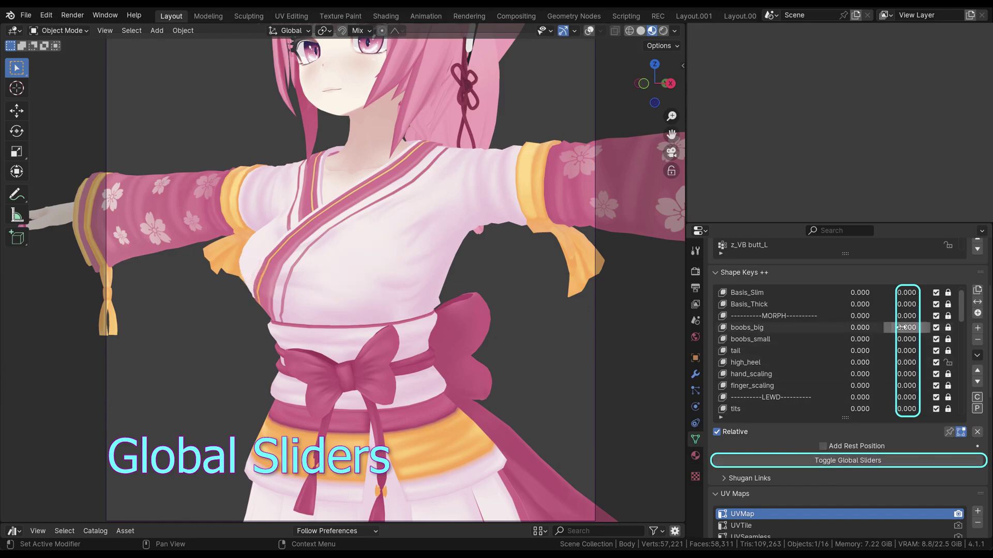
{"action": "left_click_drag", "start_coordinate": [907, 327], "coordinate": [886, 327]}
{"action": "left_click", "coordinate": [758, 457]}
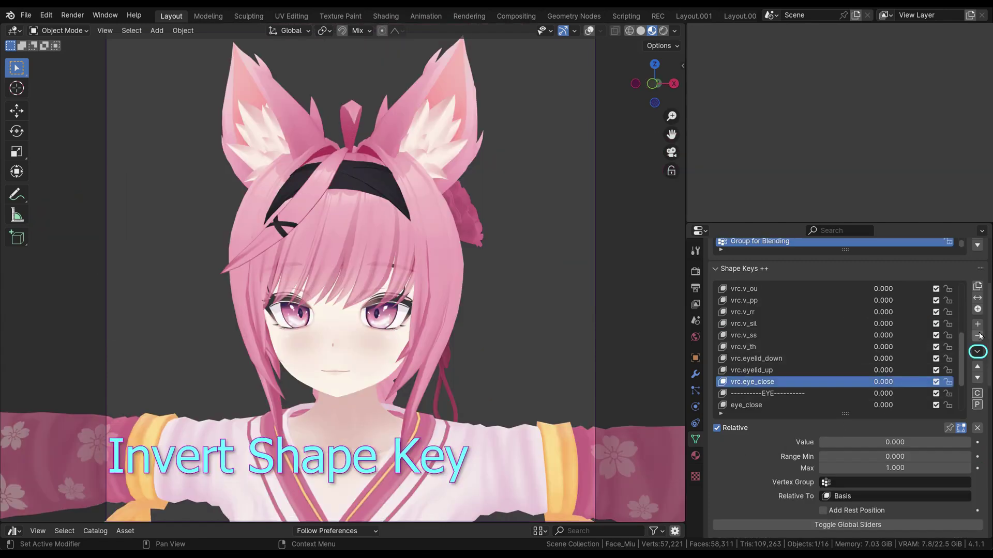
Invert the vrc.eye_close shape key and create a new shape key from the current mix.
{"action": "left_click", "coordinate": [977, 351]}
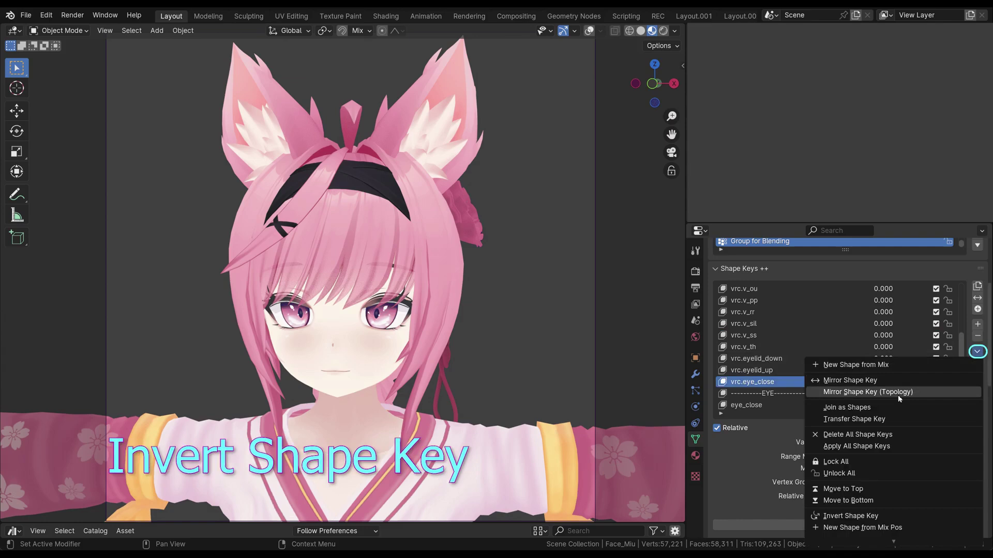
{"action": "left_click", "coordinate": [821, 516]}
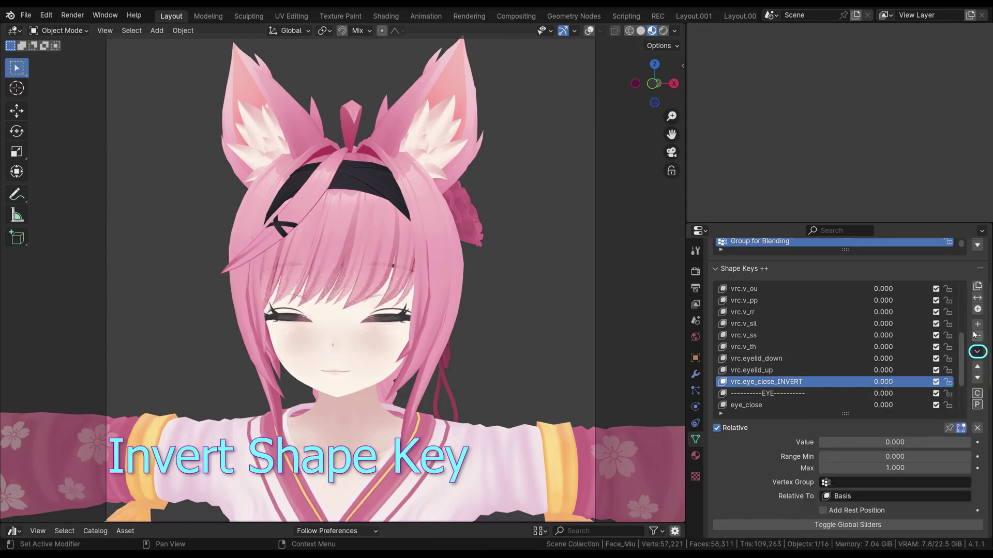
{"action": "left_click", "coordinate": [977, 352]}
{"action": "left_click", "coordinate": [853, 516]}
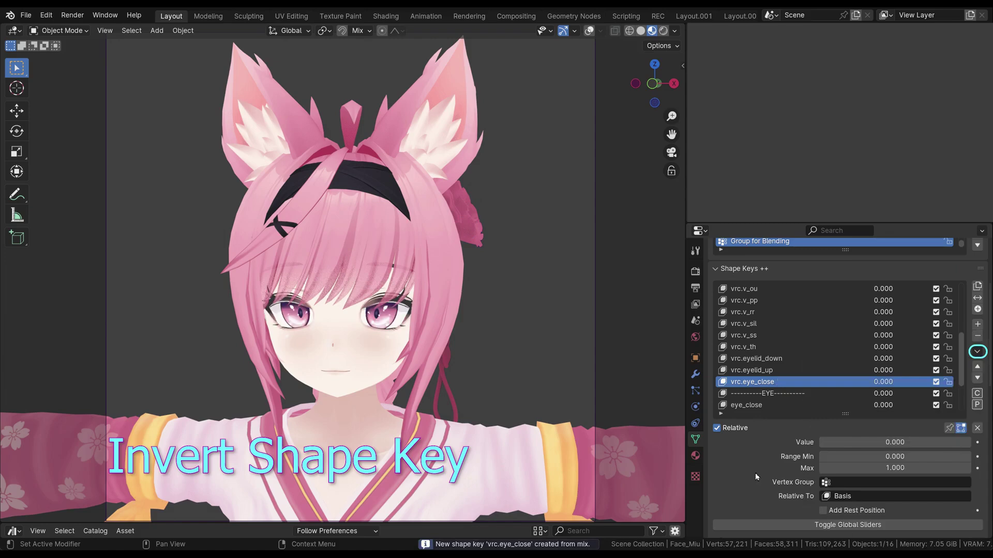
Adjust vrc.eye_close, add Key 26 from the mix below it, then remove it and enter Weight Paint.
{"action": "left_click_drag", "start_coordinate": [829, 442], "coordinate": [847, 443]}
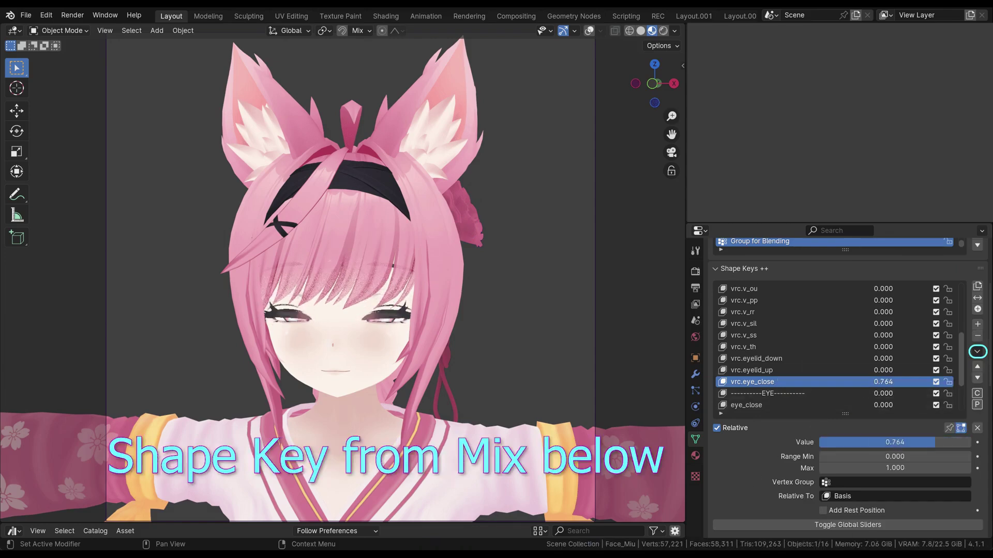
{"action": "left_click_drag", "start_coordinate": [850, 442], "coordinate": [842, 442]}
{"action": "left_click", "coordinate": [977, 352]}
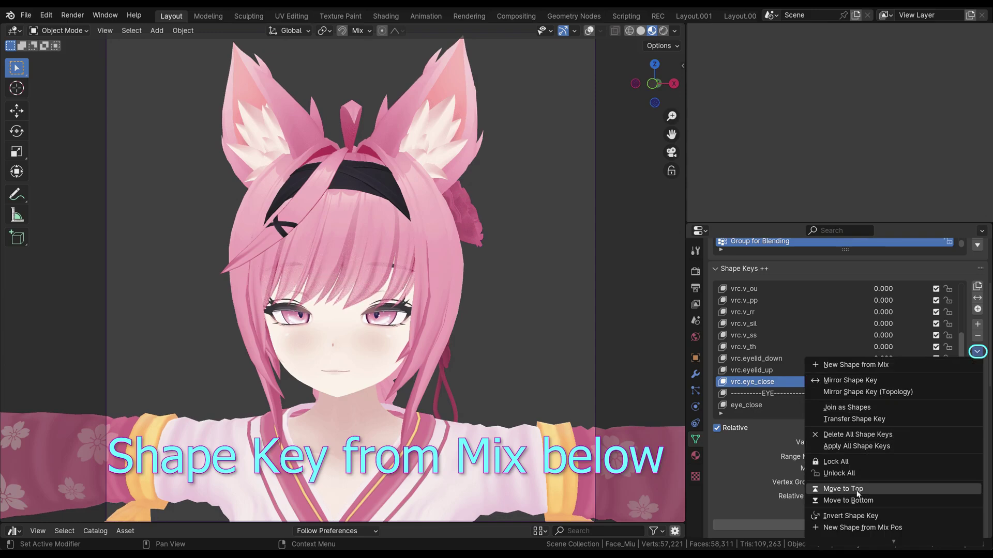
{"action": "left_click", "coordinate": [854, 528]}
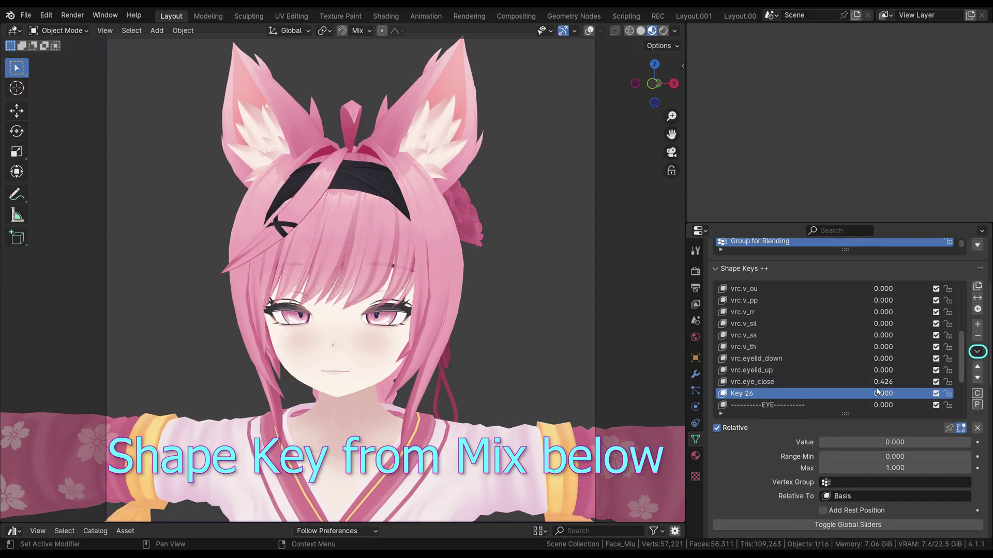
{"action": "left_click_drag", "start_coordinate": [895, 442], "coordinate": [827, 442]}
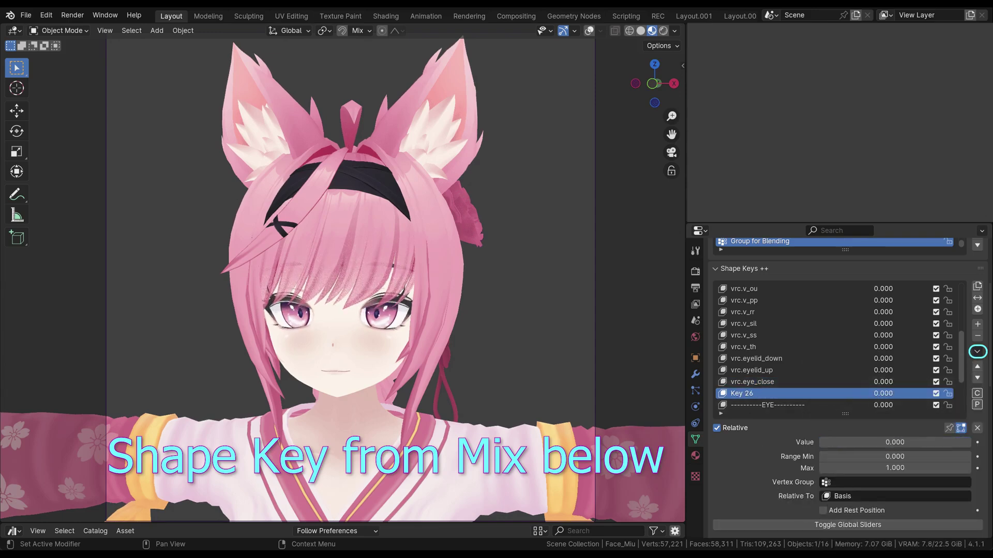
{"action": "key", "text": "ctrl+z"}
{"action": "key", "text": "ctrl+z"}
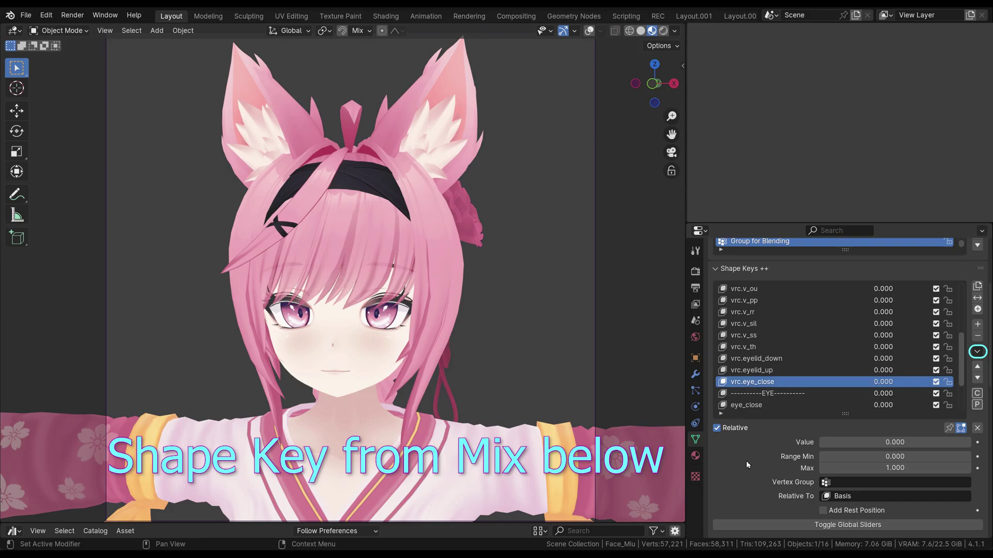
{"action": "key", "text": "ctrl+z"}
Blend Basis into vrc.eye_close through Group for Blending at factor 1.00 and preview it at 1.000.
{"action": "left_click_drag", "start_coordinate": [831, 442], "coordinate": [836, 442]}
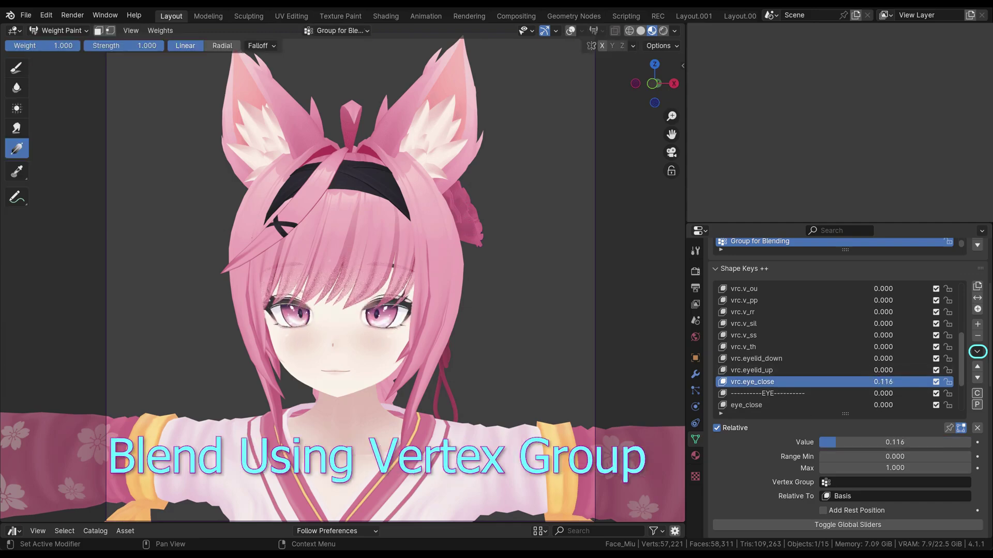
{"action": "key", "text": "shift+alt+z"}
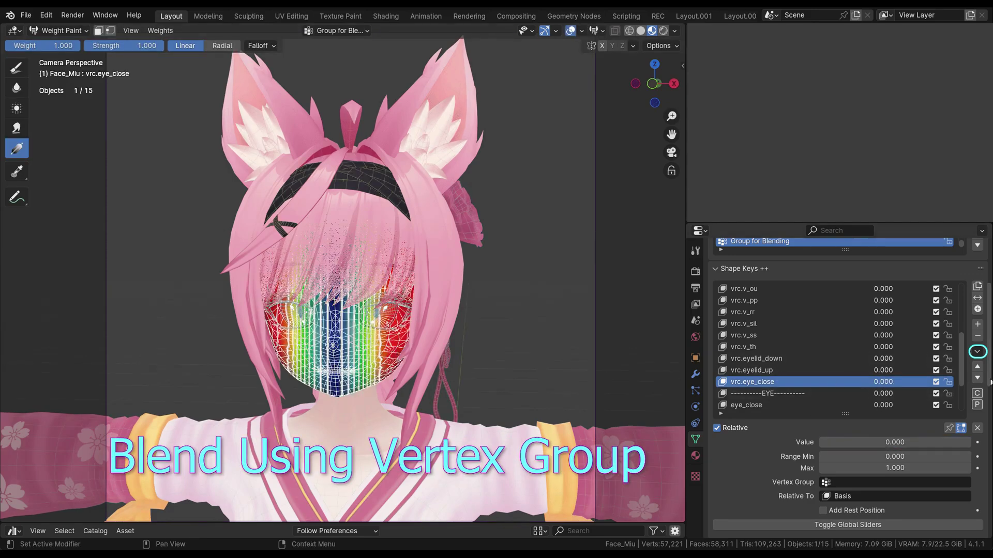
{"action": "left_click", "coordinate": [977, 351]}
{"action": "left_click", "coordinate": [879, 533]}
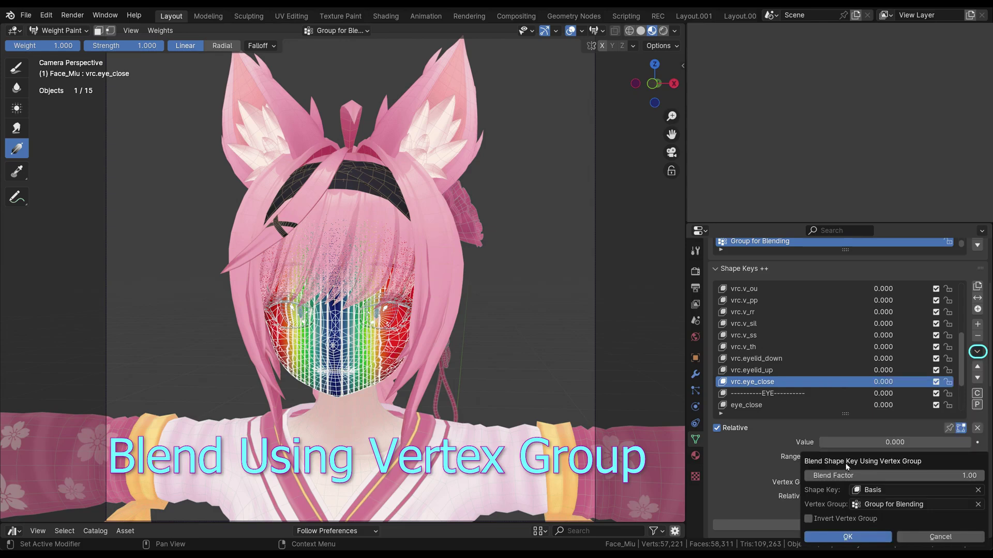
{"action": "left_click_drag", "start_coordinate": [848, 434], "coordinate": [522, 284]}
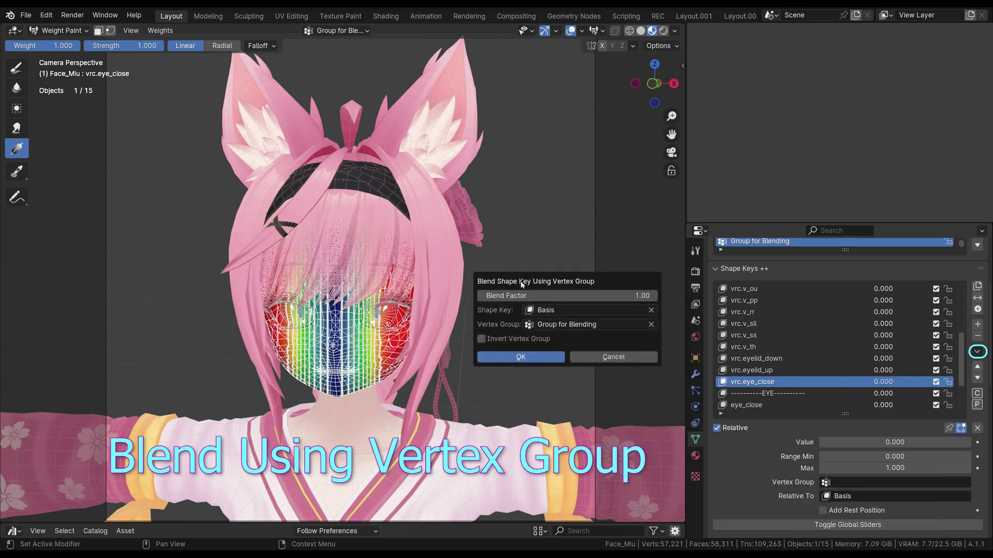
{"action": "left_click", "coordinate": [520, 357]}
{"action": "mouse_move", "coordinate": [884, 382]}
{"action": "left_mouse_down"}
{"action": "mouse_move", "coordinate": [926, 382]}
{"action": "mouse_move", "coordinate": [885, 382]}
{"action": "left_mouse_up"}
{"action": "key", "text": "shift+alt+z"}
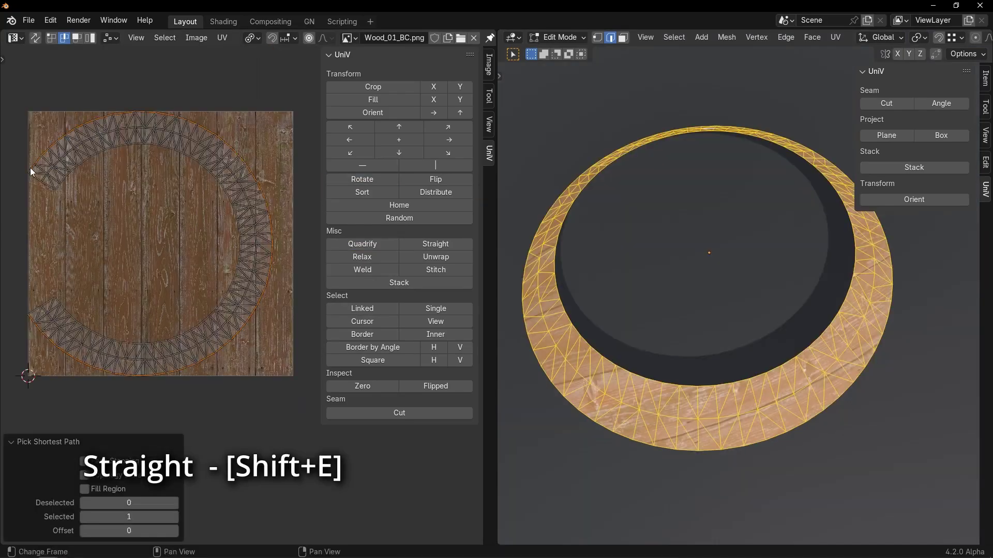
Straighten the UV ring into a strip and scale the two control points along local Y.
{"action": "key", "text": "shift+e"}
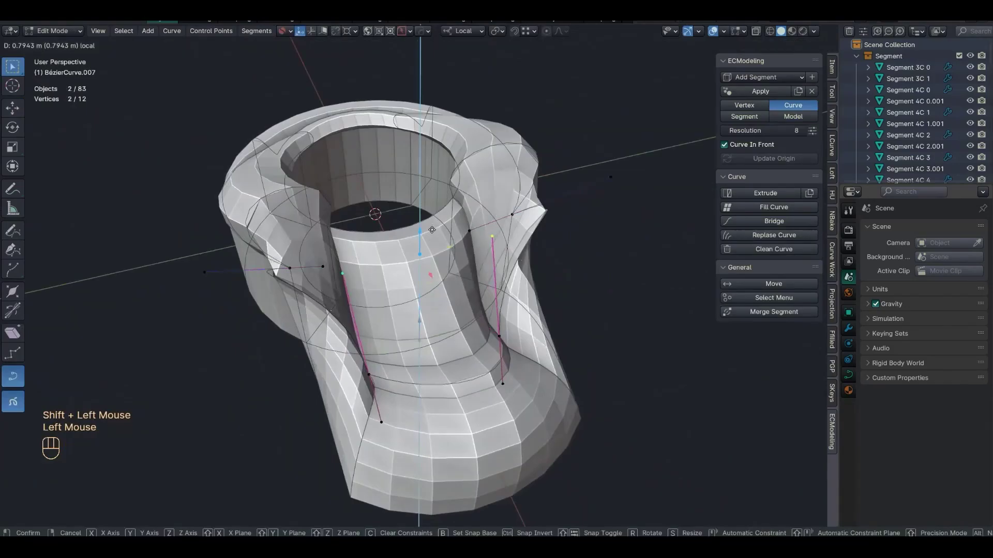
{"action": "key", "text": "s"}
{"action": "key", "text": "y"}
{"action": "left_click", "coordinate": [430, 263]}
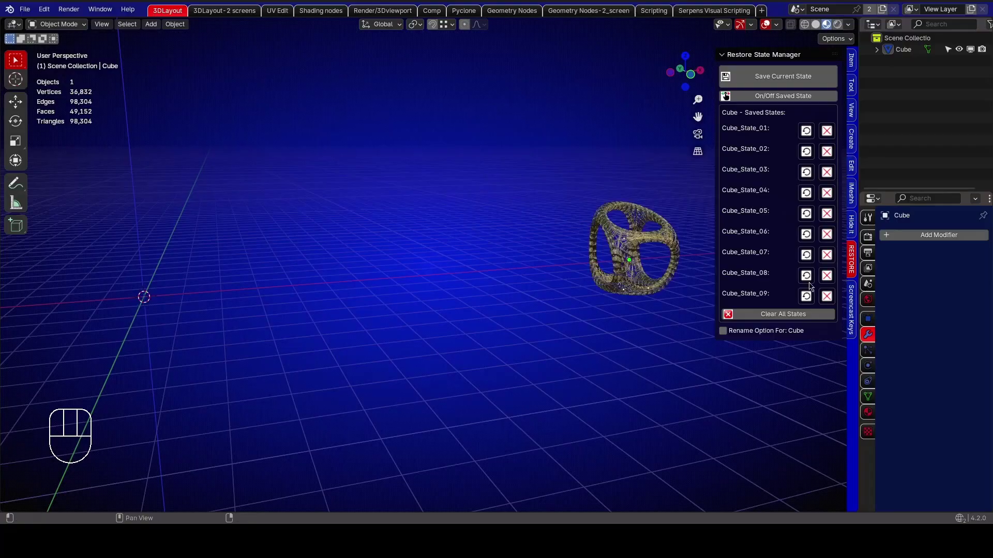
Step back through the cube's saved states to the plain eight-vertex box.
{"action": "left_click", "coordinate": [806, 234]}
{"action": "left_click", "coordinate": [807, 214]}
{"action": "left_click", "coordinate": [806, 193]}
{"action": "left_click", "coordinate": [806, 172]}
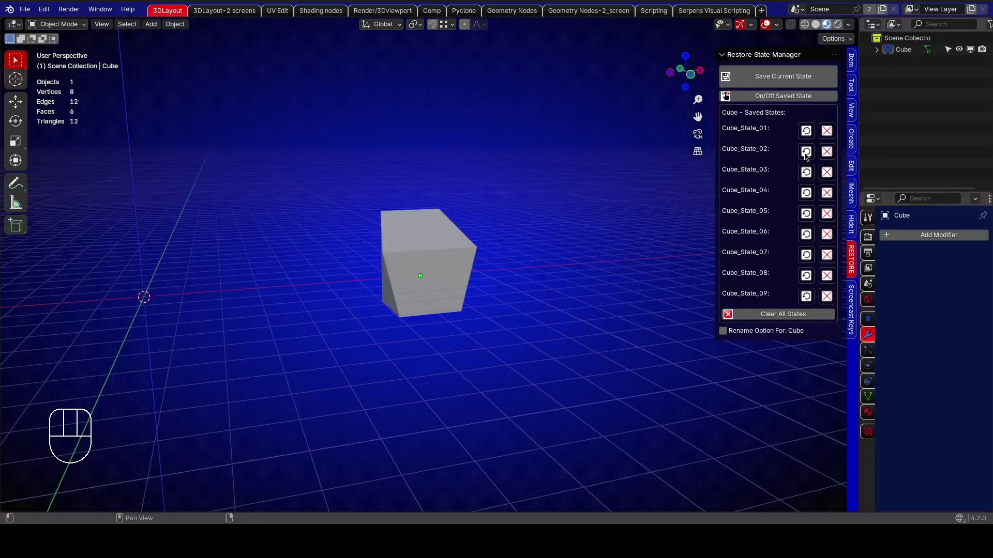
{"action": "left_click", "coordinate": [807, 151]}
{"action": "left_click", "coordinate": [806, 131]}
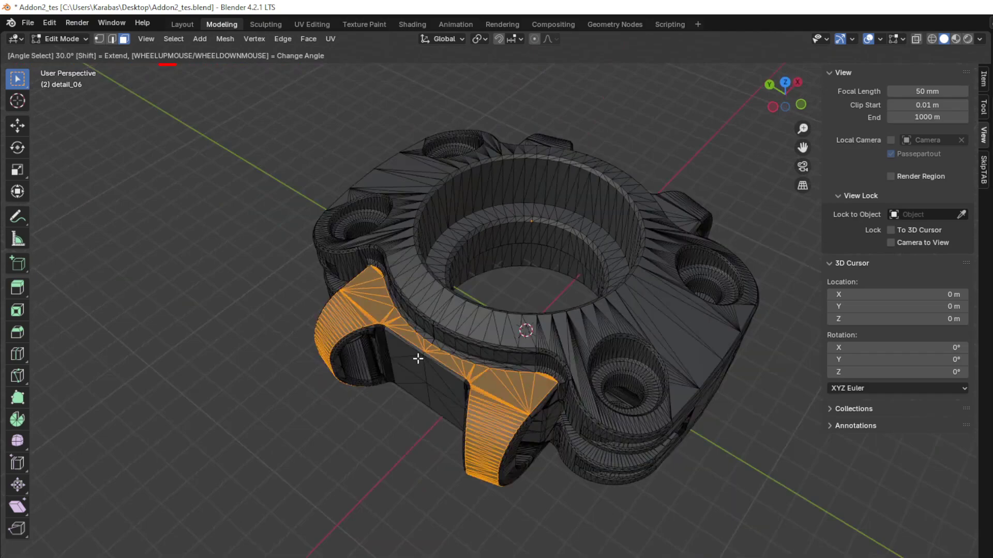
Select connected faces by angle on the part and extend the selection.
{"action": "middle_click_drag", "start_coordinate": [340, 329], "coordinate": [462, 360]}
{"action": "left_click", "coordinate": [461, 359]}
{"action": "left_click", "coordinate": [615, 375]}
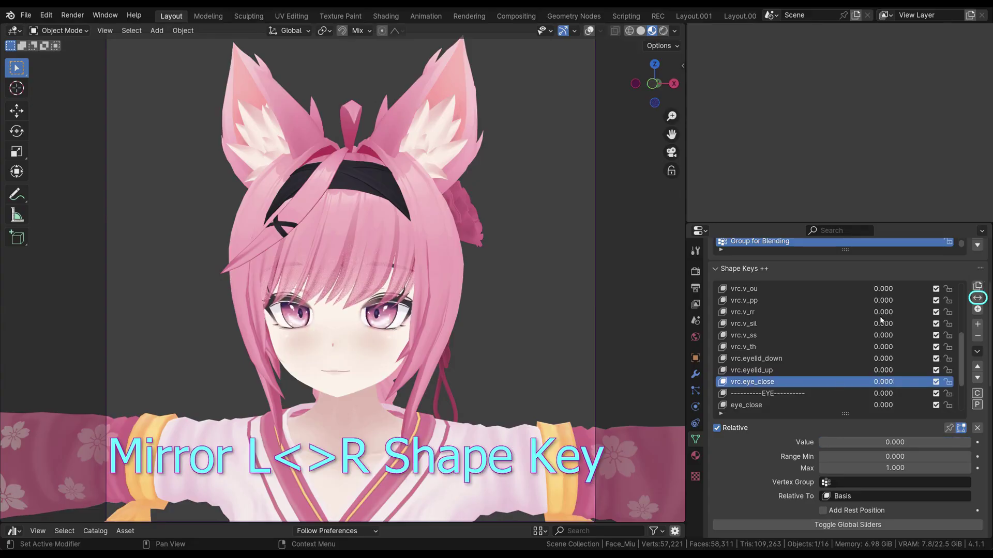